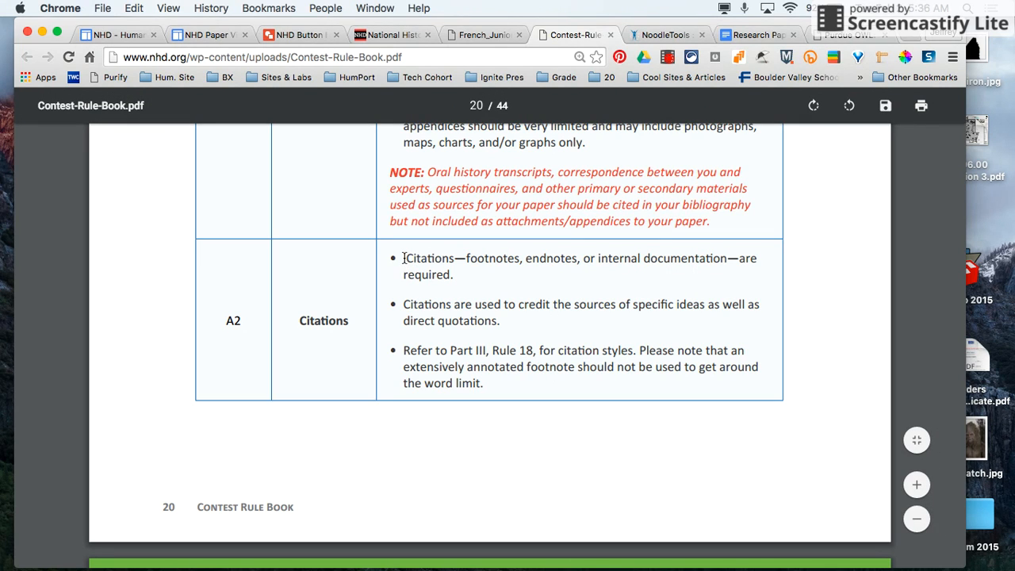
- Read the A2 Citations rules in the contest rule book, highlighting the required citations, "direct quotations" and "specific ideas" wording
{"action": "left_click_drag", "start_coordinate": [405, 257], "coordinate": [458, 275]}
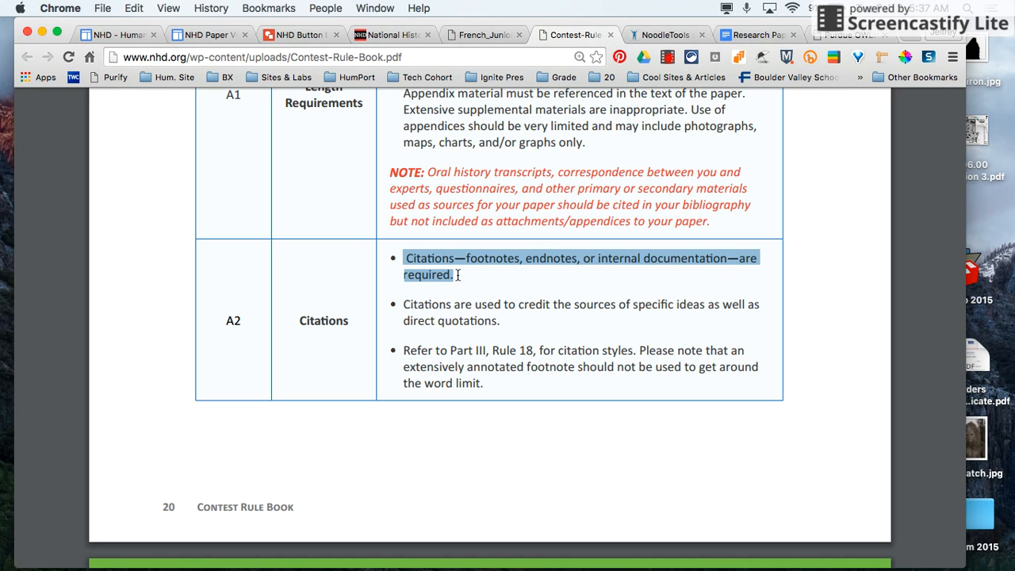
{"action": "left_click", "coordinate": [451, 304]}
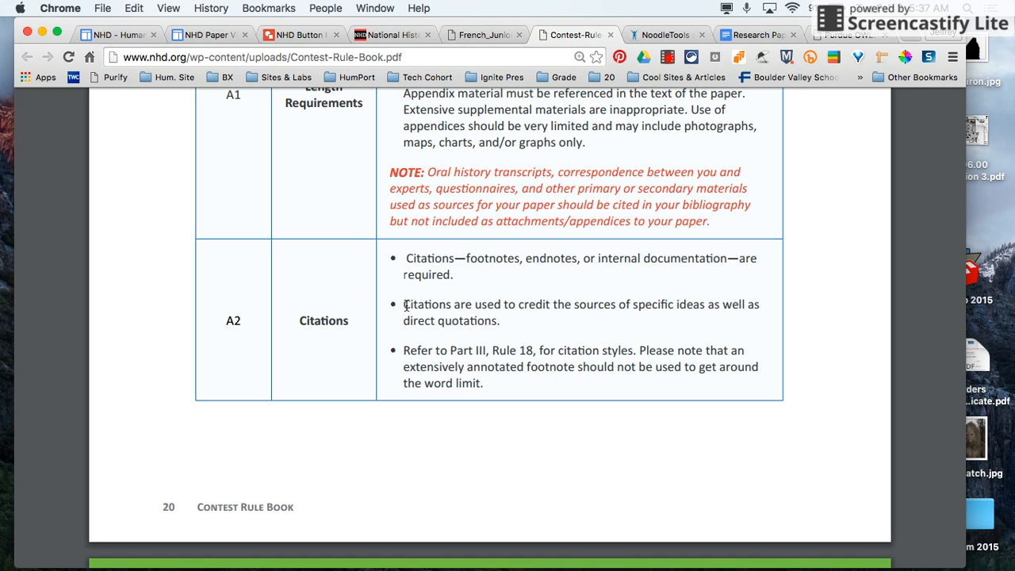
{"action": "left_click_drag", "start_coordinate": [406, 305], "coordinate": [507, 320]}
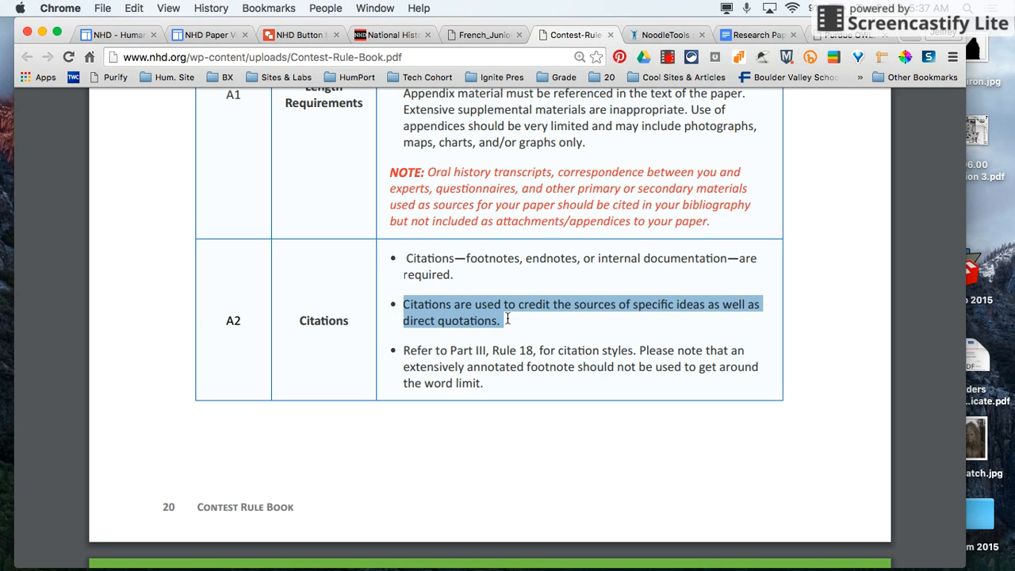
{"action": "left_click", "coordinate": [508, 320]}
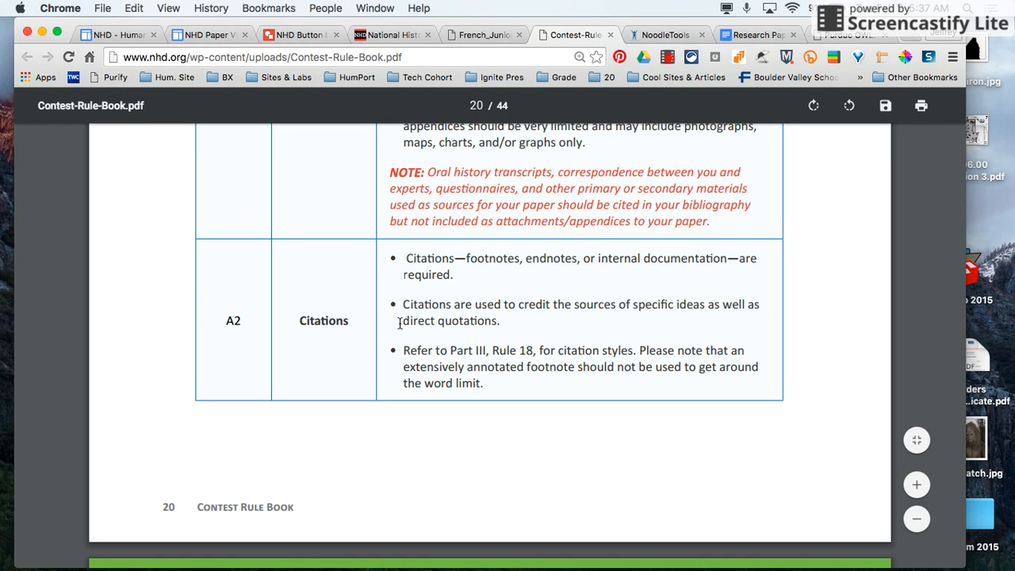
{"action": "left_click_drag", "start_coordinate": [401, 323], "coordinate": [496, 321]}
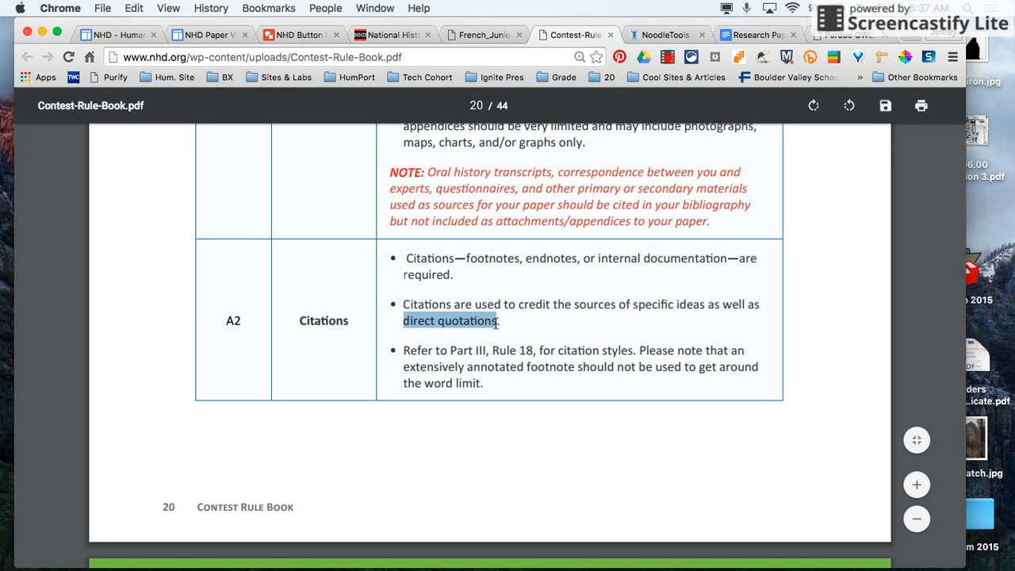
{"action": "left_click", "coordinate": [498, 321]}
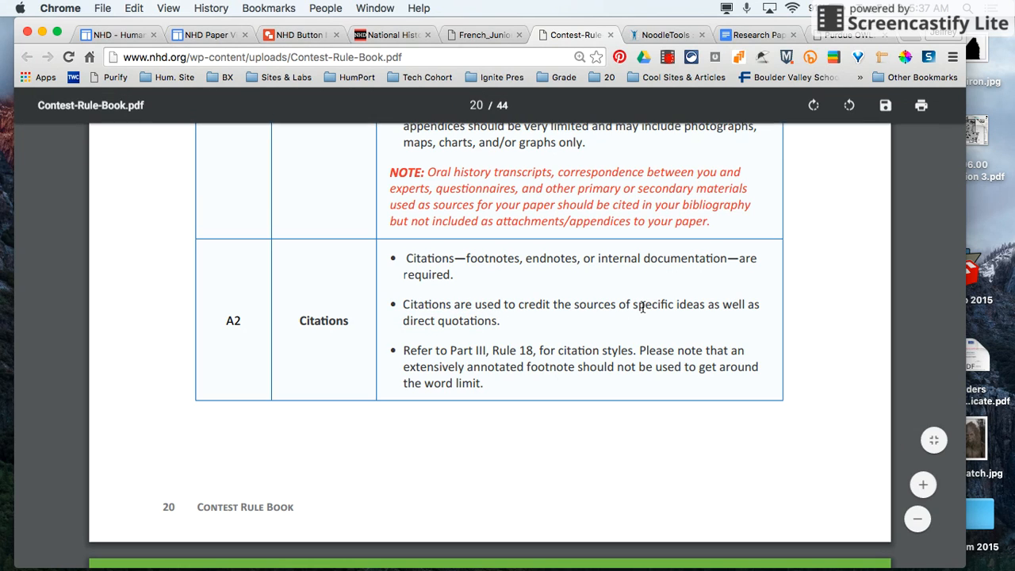
{"action": "left_click_drag", "start_coordinate": [635, 309], "coordinate": [701, 309]}
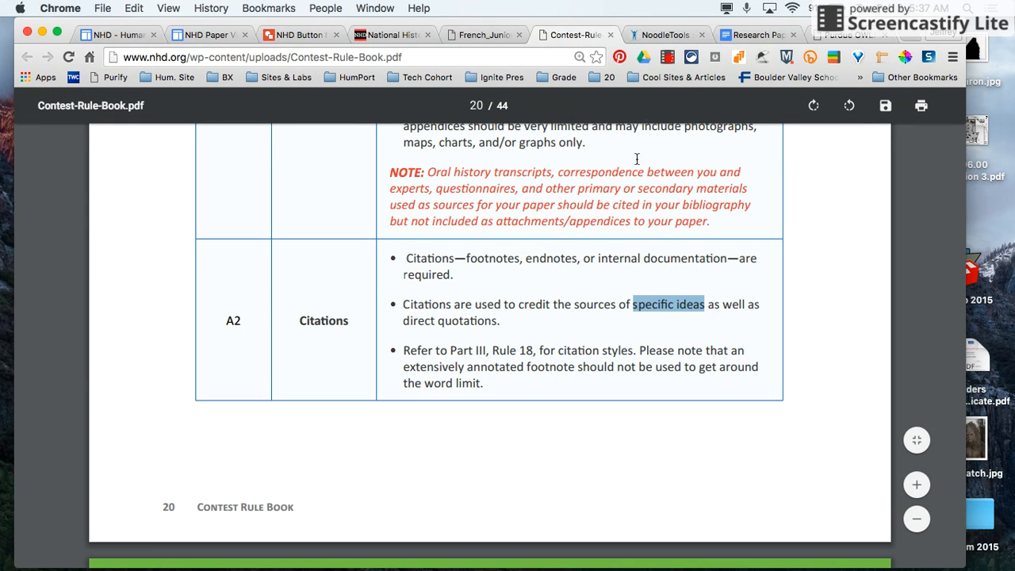
- Switch to the NoodleTools bibliography and sort the MLA Works Cited list by Primary, secondary
{"action": "left_click", "coordinate": [670, 35]}
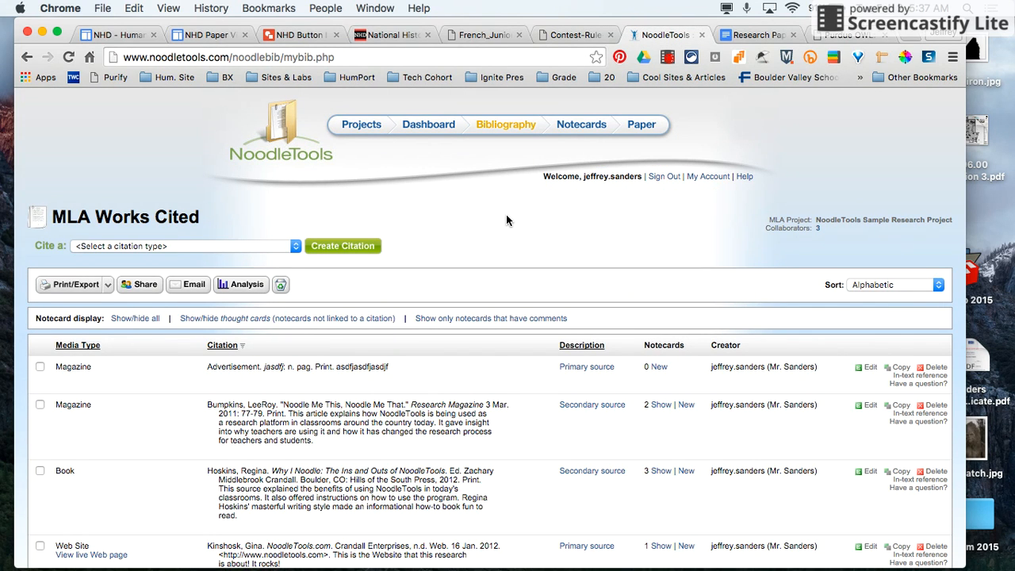
{"action": "scroll", "coordinate": [544, 310], "scroll_direction": "down", "scroll_amount": 5}
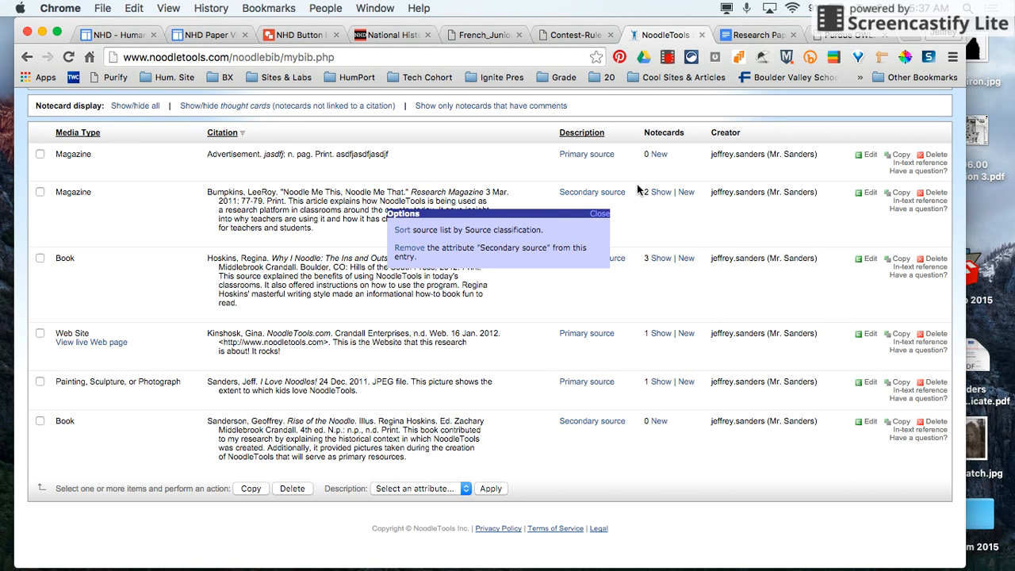
{"action": "scroll", "coordinate": [636, 191], "scroll_direction": "up", "scroll_amount": 5}
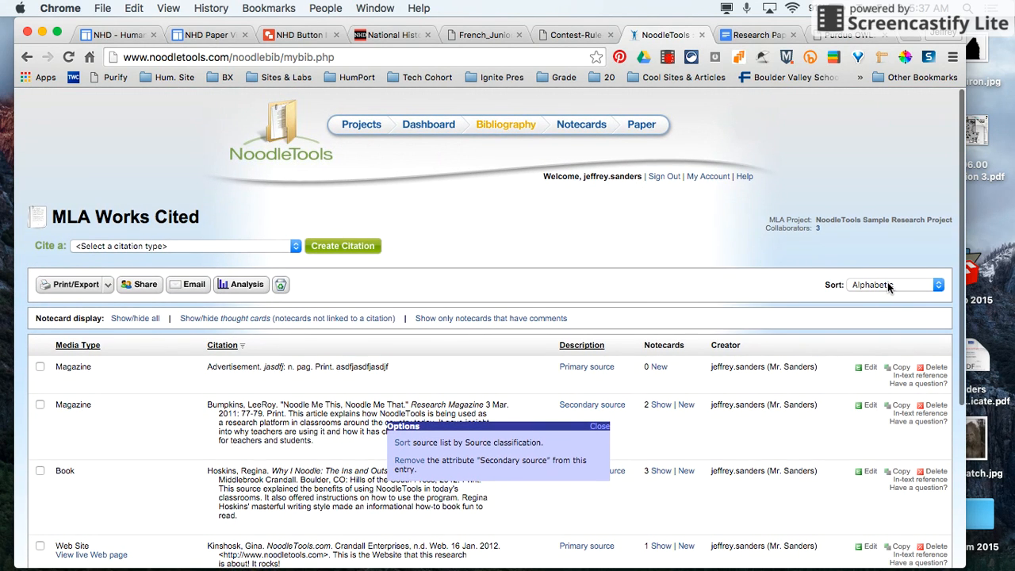
{"action": "left_click", "coordinate": [889, 287]}
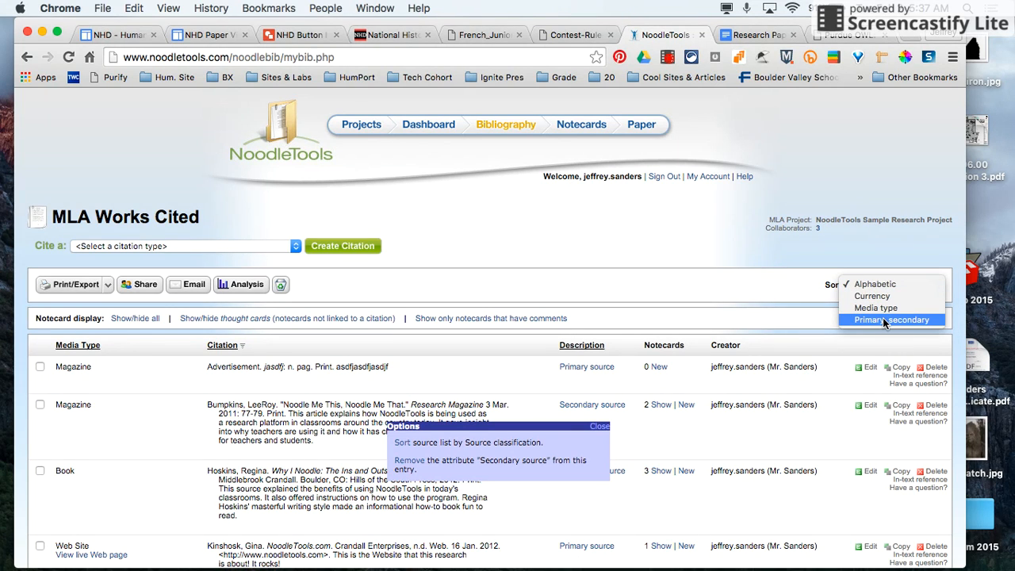
{"action": "left_click", "coordinate": [882, 320]}
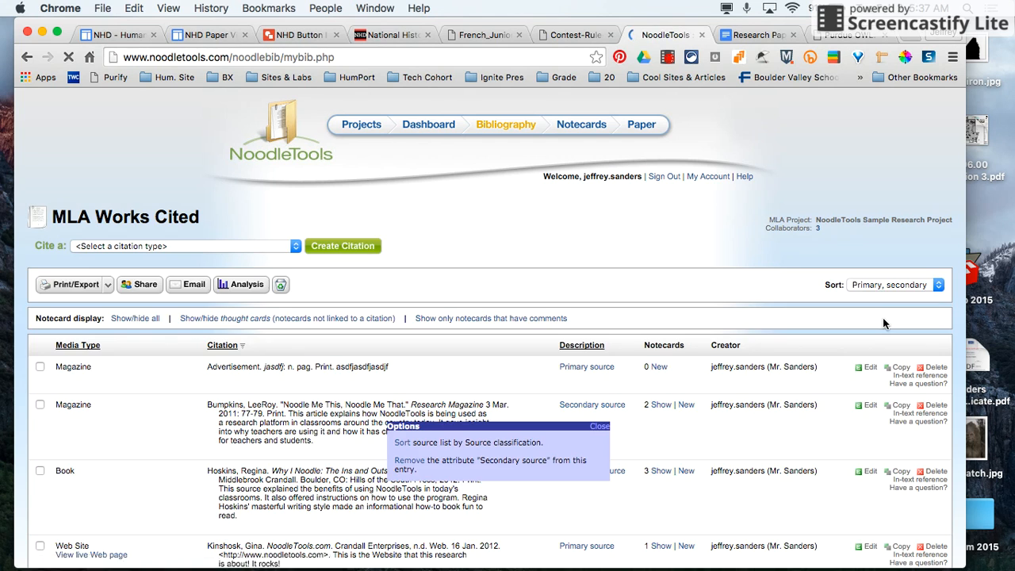
{"action": "scroll", "coordinate": [599, 356], "scroll_direction": "down", "scroll_amount": 5}
{"action": "left_click", "coordinate": [599, 357]}
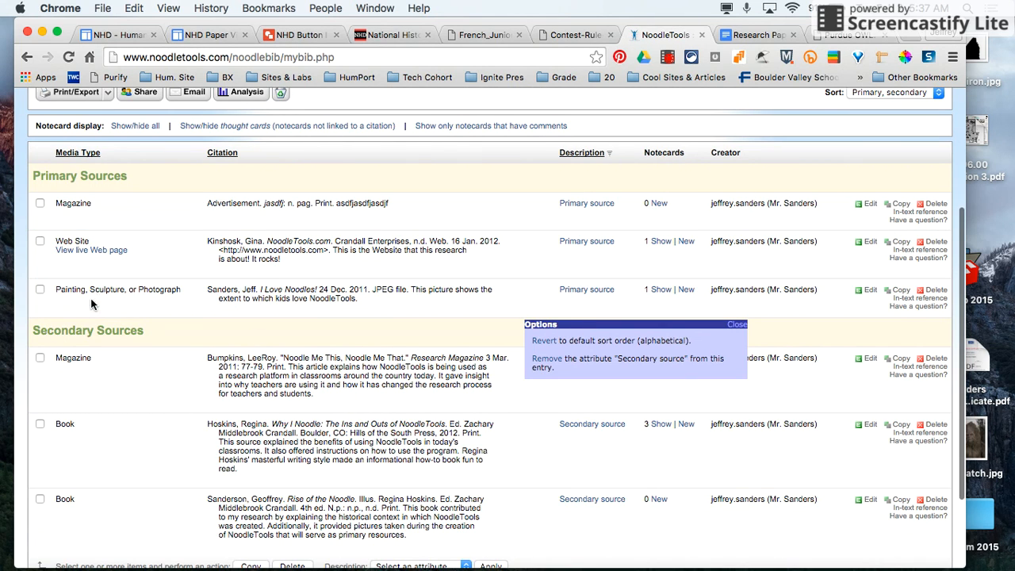
- Export the sorted works cited list to Google Docs using the school Google account
{"action": "scroll", "coordinate": [496, 230], "scroll_direction": "up", "scroll_amount": 4}
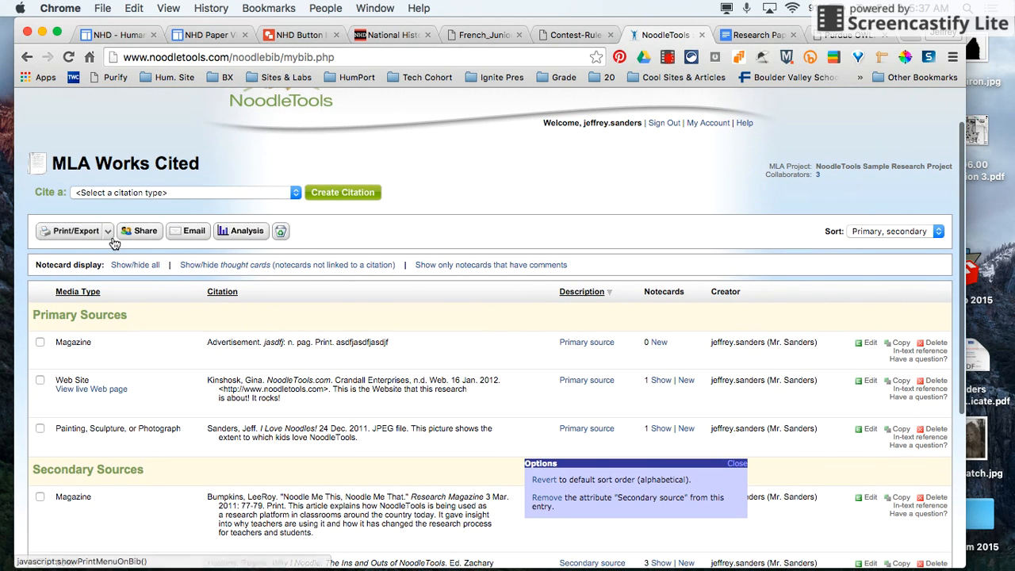
{"action": "left_click", "coordinate": [108, 232]}
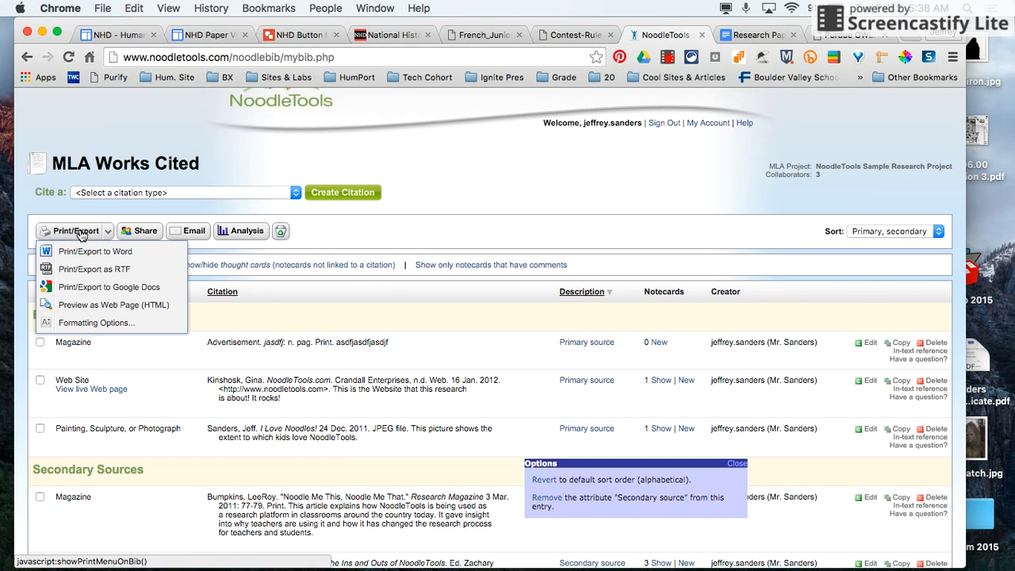
{"action": "left_click", "coordinate": [85, 289]}
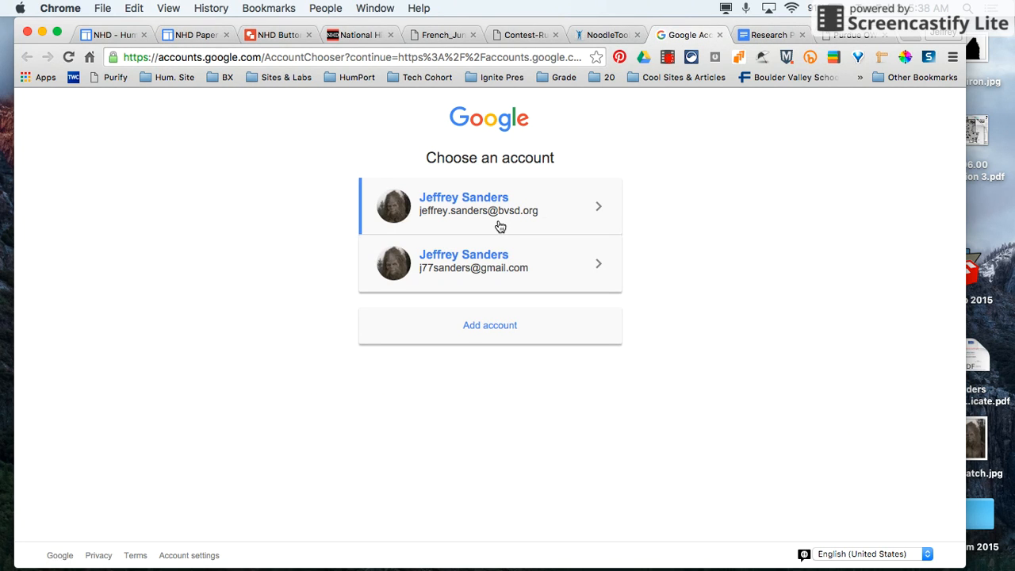
{"action": "left_click", "coordinate": [500, 227]}
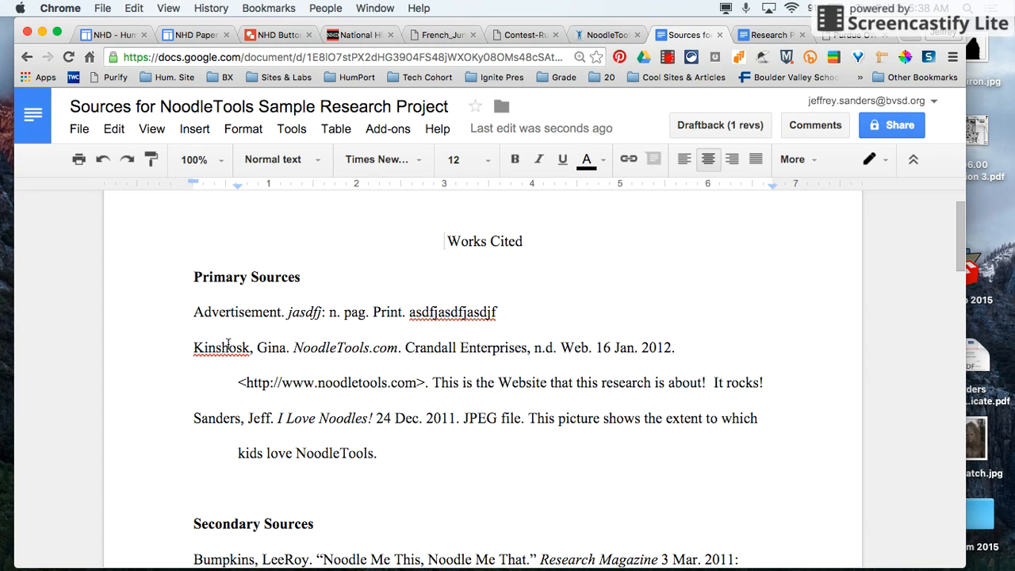
- Rename the exported document to "Sources for NoodleTools Sample Research Project - Footnotes"
{"action": "scroll", "coordinate": [202, 349], "scroll_direction": "down", "scroll_amount": 1}
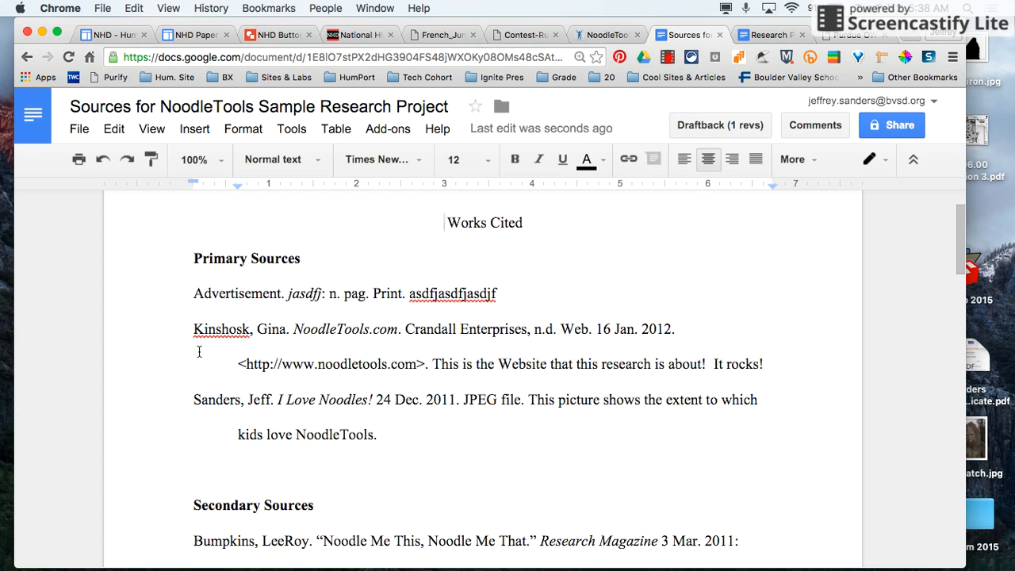
{"action": "left_click", "coordinate": [448, 108]}
{"action": "type", "text": "- "}
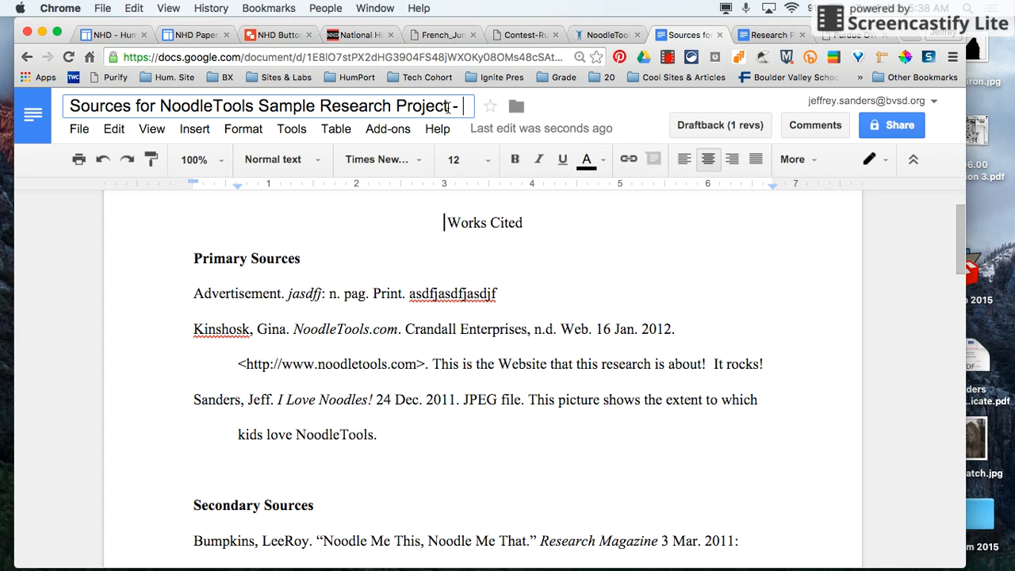
{"action": "type", "text": "Footnotes"}
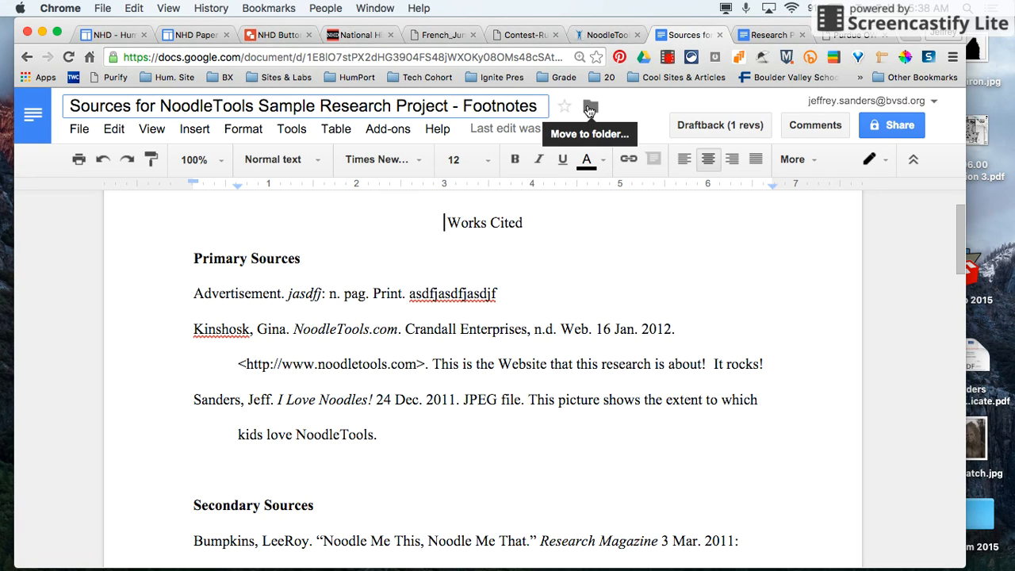
{"action": "left_click", "coordinate": [507, 291]}
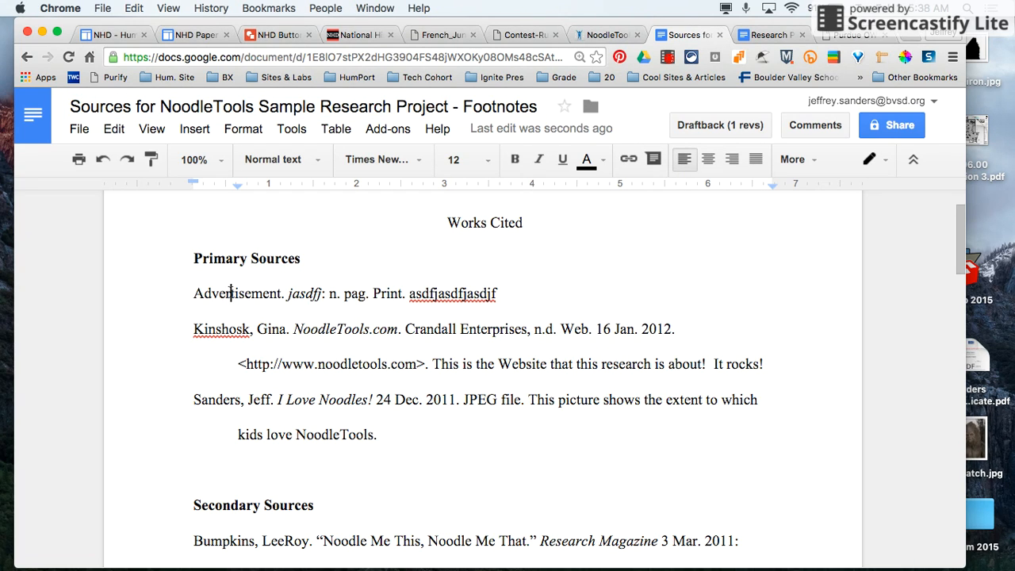
{"action": "left_click", "coordinate": [193, 293]}
{"action": "left_click_drag", "start_coordinate": [194, 293], "coordinate": [397, 437]}
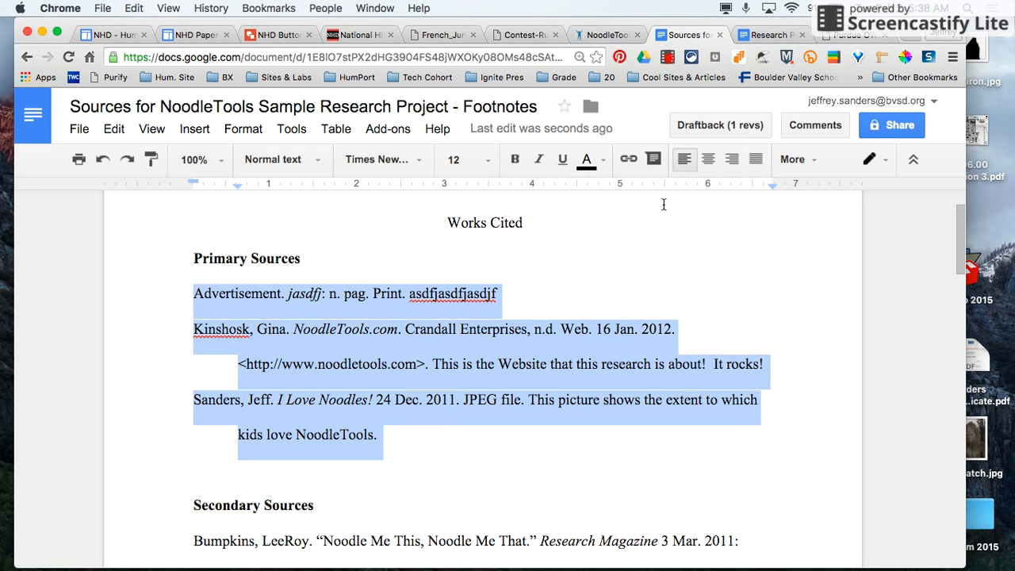
{"action": "left_click", "coordinate": [593, 410]}
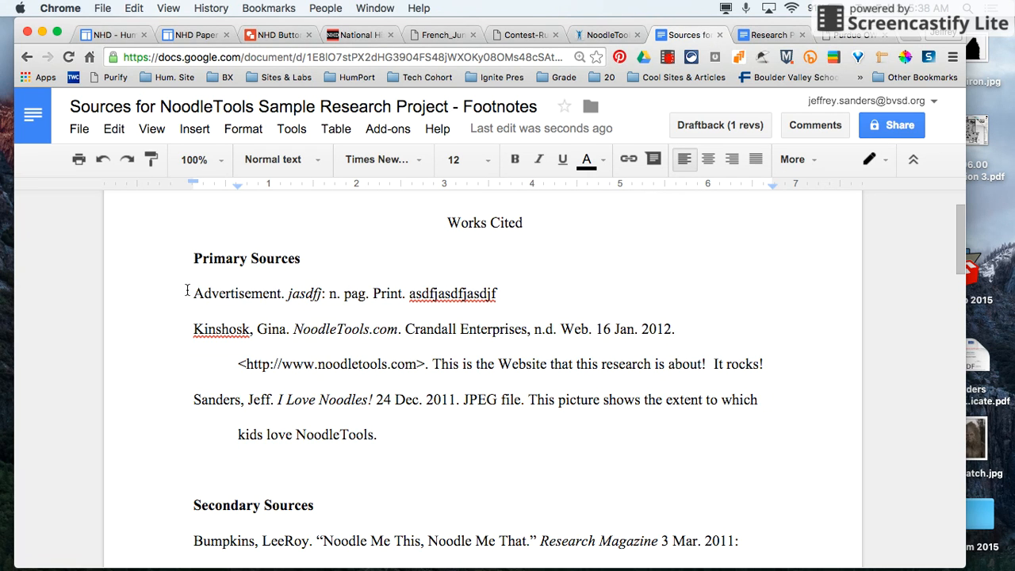
- Set single line spacing for all text from the first primary source entry to the document's end
{"action": "left_click_drag", "start_coordinate": [193, 293], "coordinate": [511, 568]}
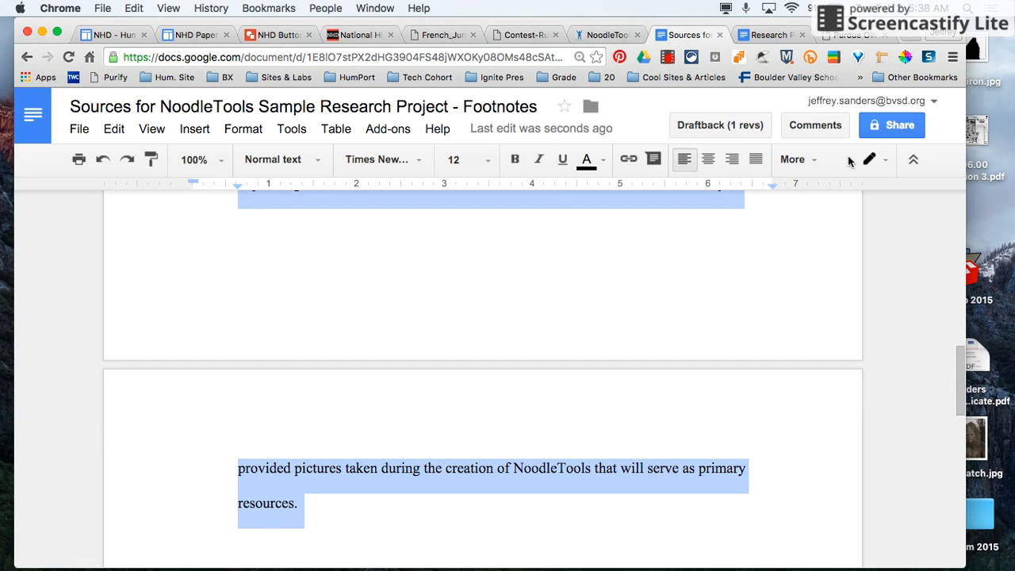
{"action": "left_click", "coordinate": [807, 162]}
{"action": "left_click", "coordinate": [640, 193]}
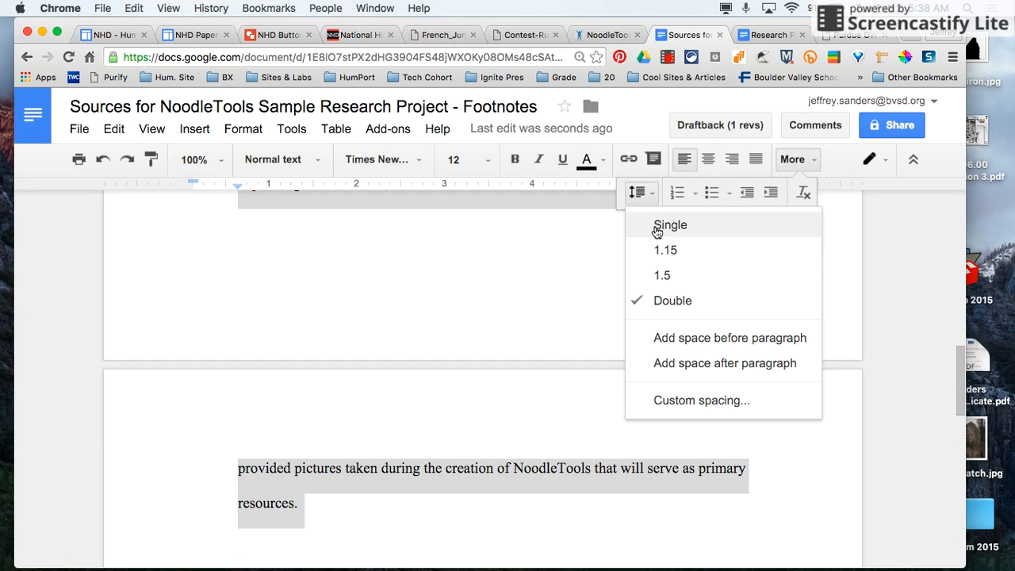
{"action": "left_click", "coordinate": [666, 228]}
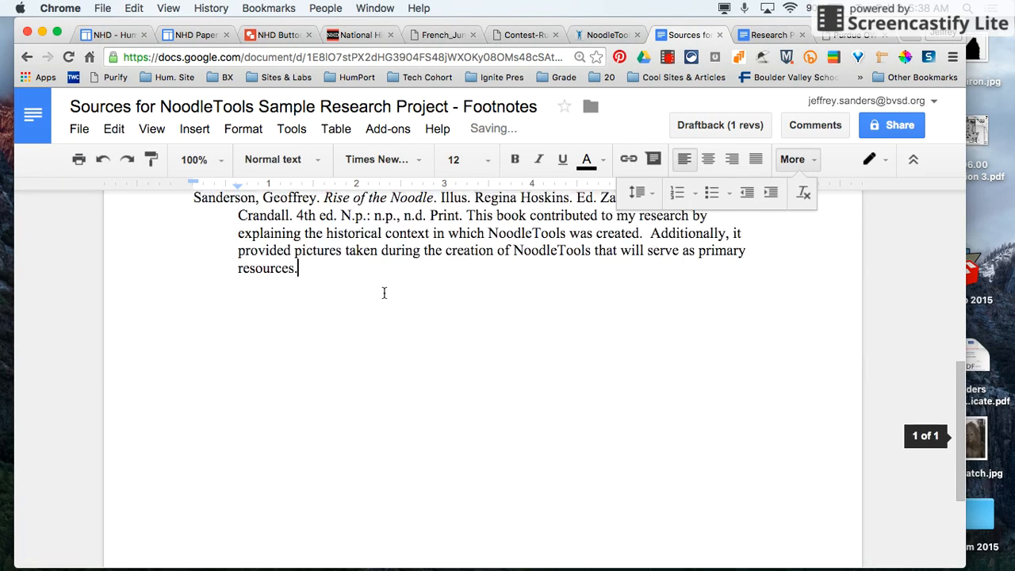
- Delete the annotations from the "NoodleTools.com" and "I Love Noodles!" entries under Primary Sources, keeping the line breaks after them
{"action": "scroll", "coordinate": [384, 293], "scroll_direction": "up", "scroll_amount": 5}
{"action": "scroll", "coordinate": [384, 293], "scroll_direction": "down", "scroll_amount": 3}
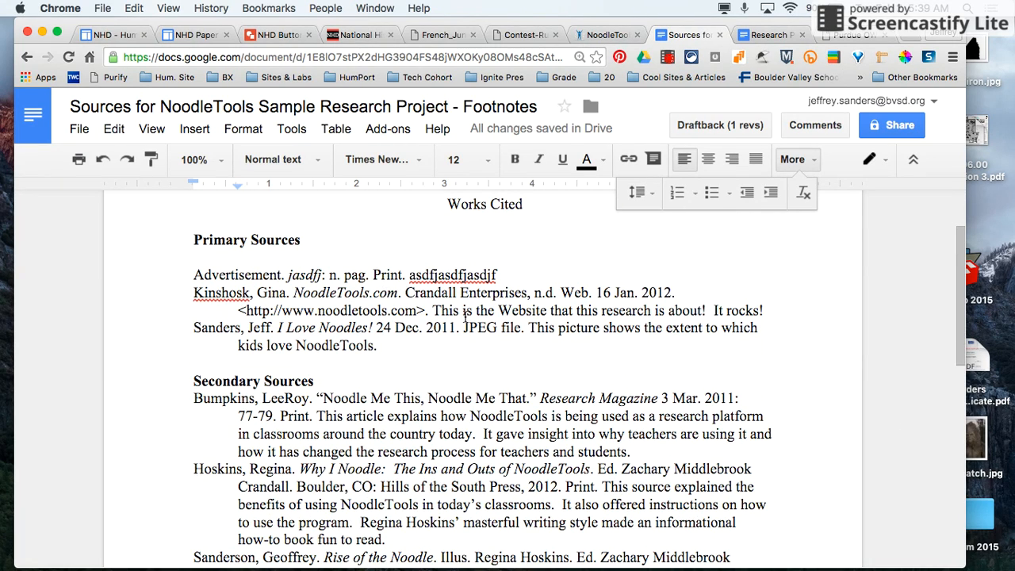
{"action": "left_click_drag", "start_coordinate": [433, 311], "coordinate": [778, 312]}
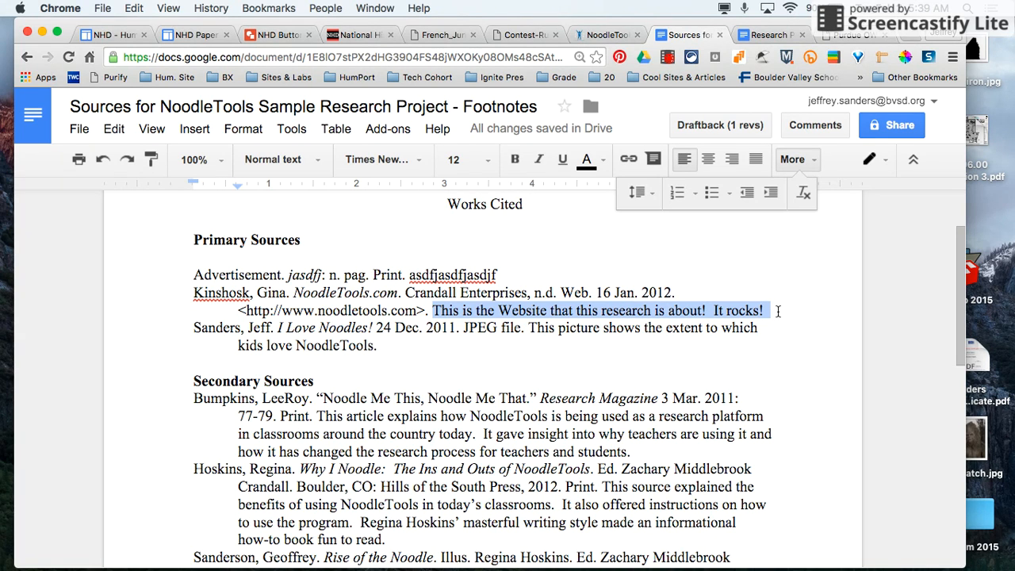
{"action": "key", "text": "BackSpace"}
{"action": "key", "text": "Return"}
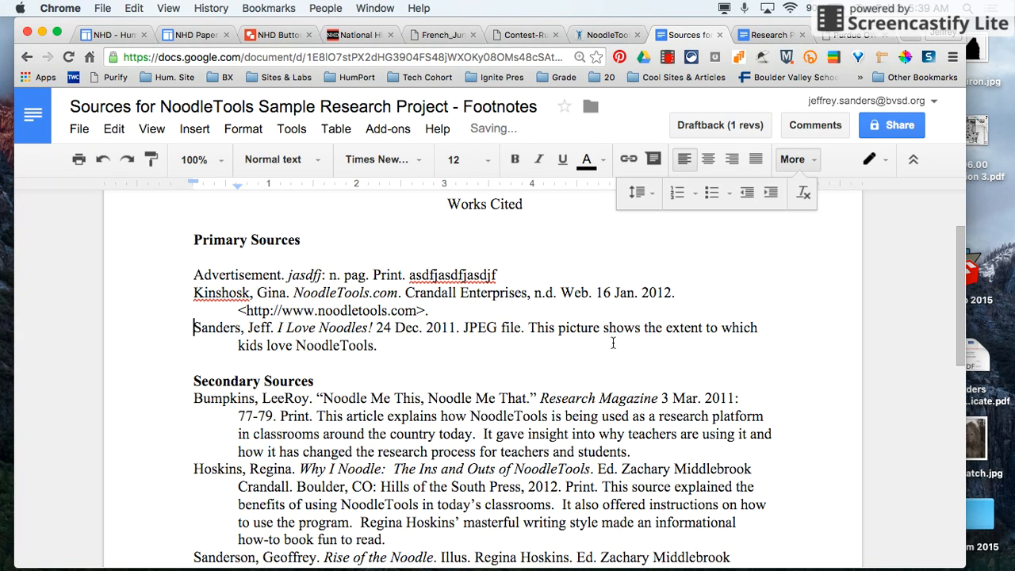
{"action": "left_click_drag", "start_coordinate": [530, 328], "coordinate": [380, 357]}
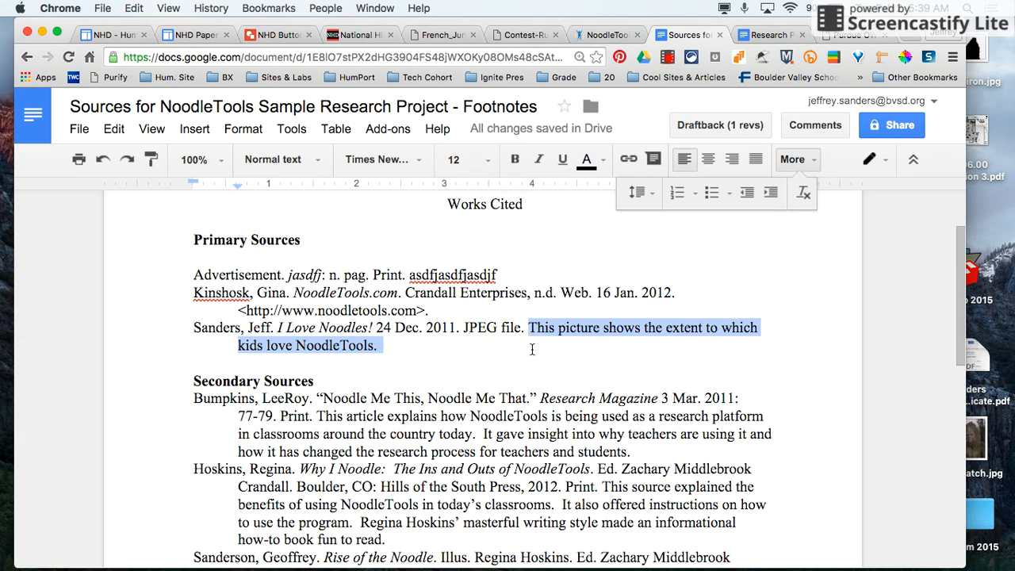
{"action": "key", "text": "BackSpace"}
{"action": "key", "text": "Return"}
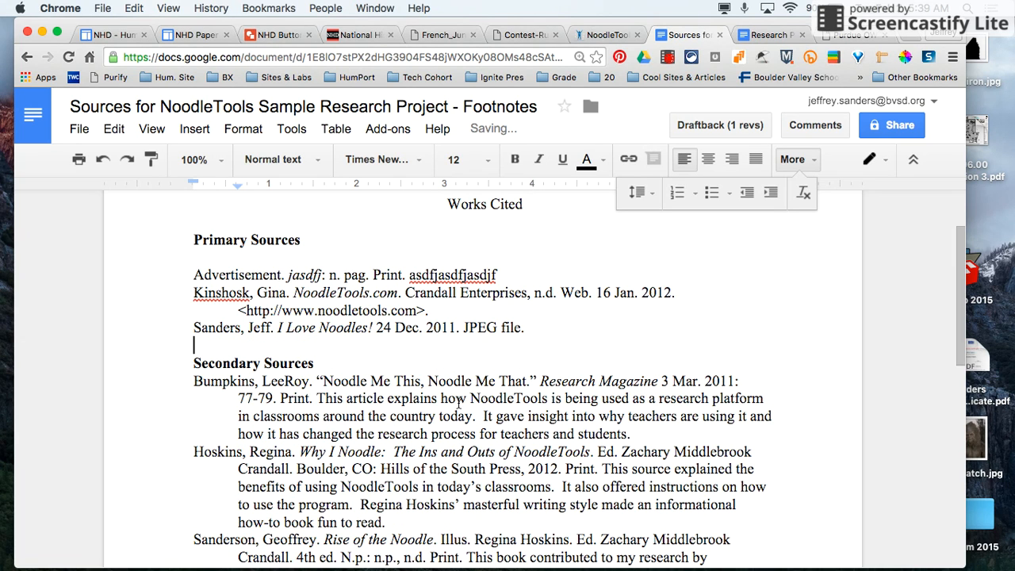
- Delete the annotations from the "Noodle Me This, Noodle Me That" and "Why I Noodle" entries, keeping each following entry on its own line
{"action": "mouse_move", "coordinate": [315, 398]}
{"action": "left_mouse_down"}
{"action": "mouse_move", "coordinate": [663, 452]}
{"action": "mouse_move", "coordinate": [648, 433]}
{"action": "left_mouse_up"}
{"action": "key", "text": "BackSpace"}
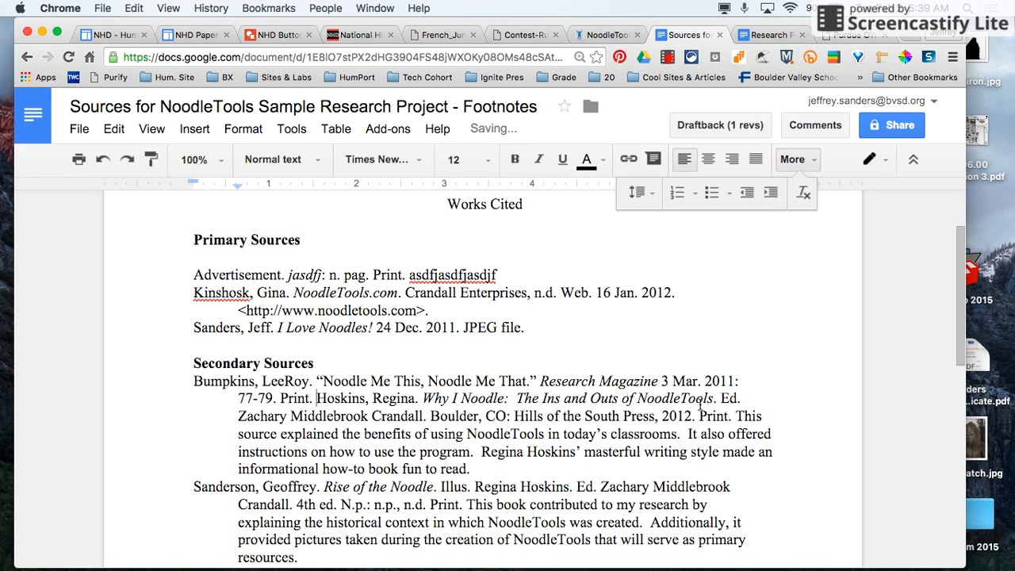
{"action": "key", "text": "Return"}
{"action": "scroll", "coordinate": [759, 407], "scroll_direction": "down", "scroll_amount": 2}
{"action": "scroll", "coordinate": [759, 406], "scroll_direction": "down", "scroll_amount": 1}
{"action": "left_click", "coordinate": [599, 333]}
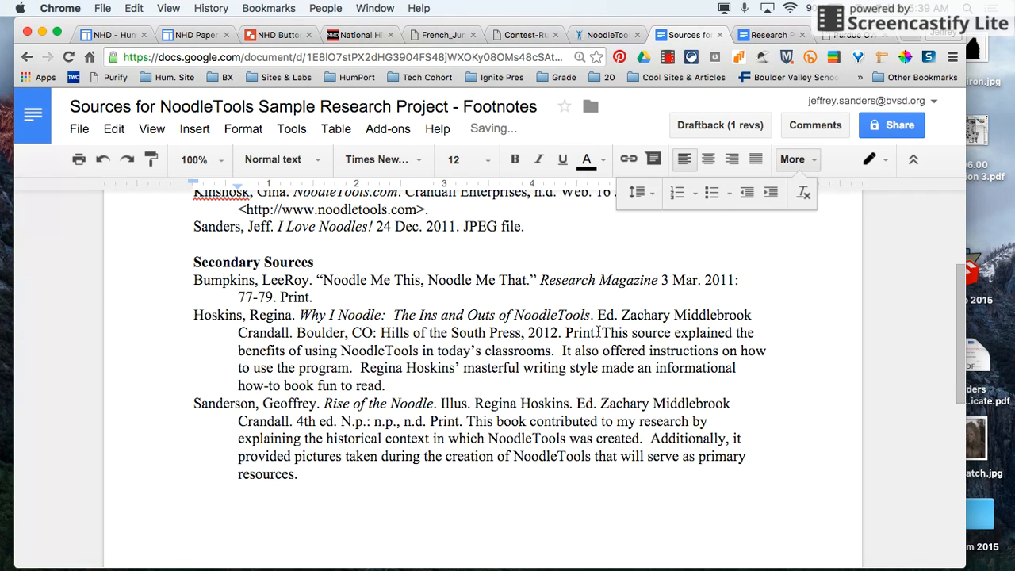
{"action": "left_click_drag", "start_coordinate": [601, 333], "coordinate": [617, 379]}
{"action": "key", "text": "BackSpace"}
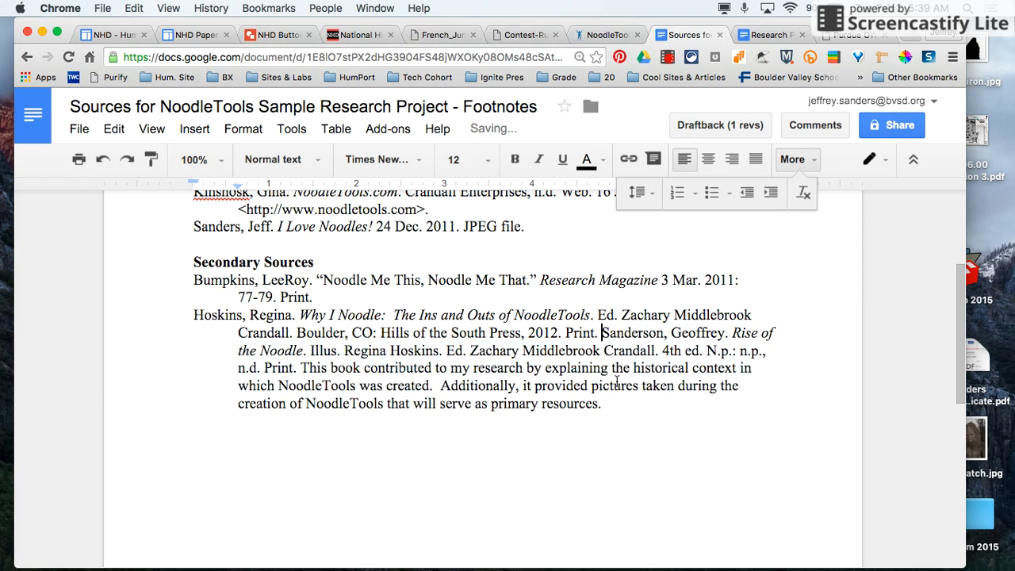
{"action": "key", "text": "Return"}
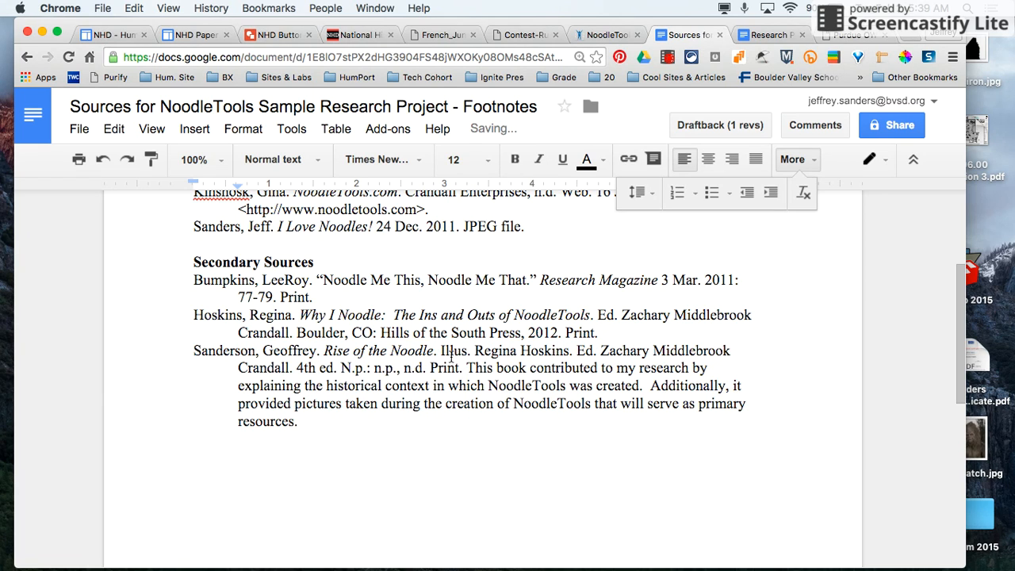
- Delete the annotation from the "Rise of the Noodle" entry and add a blank line below the Secondary Sources heading
{"action": "left_click", "coordinate": [469, 369]}
{"action": "left_click_drag", "start_coordinate": [471, 372], "coordinate": [501, 417]}
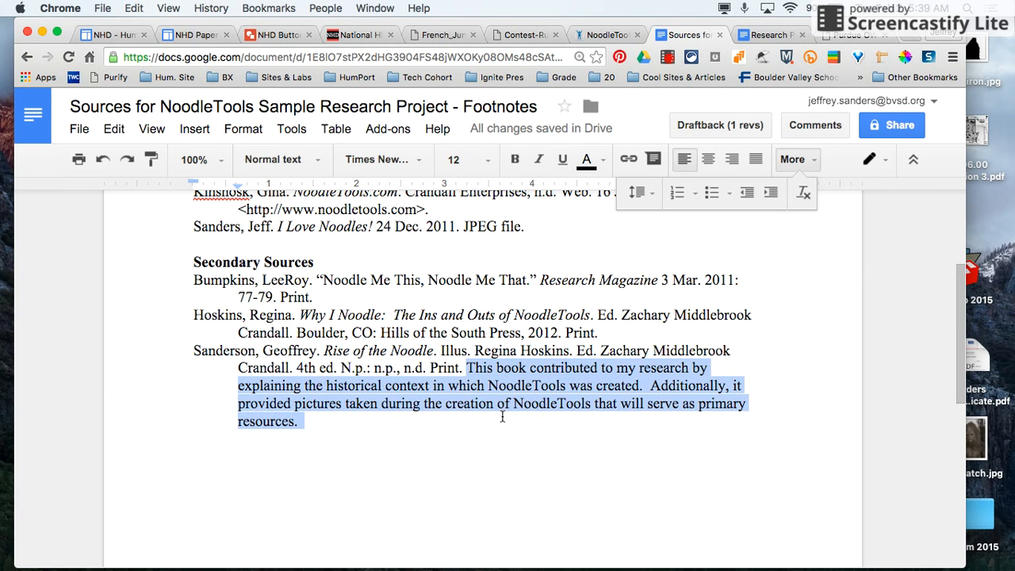
{"action": "key", "text": "Delete"}
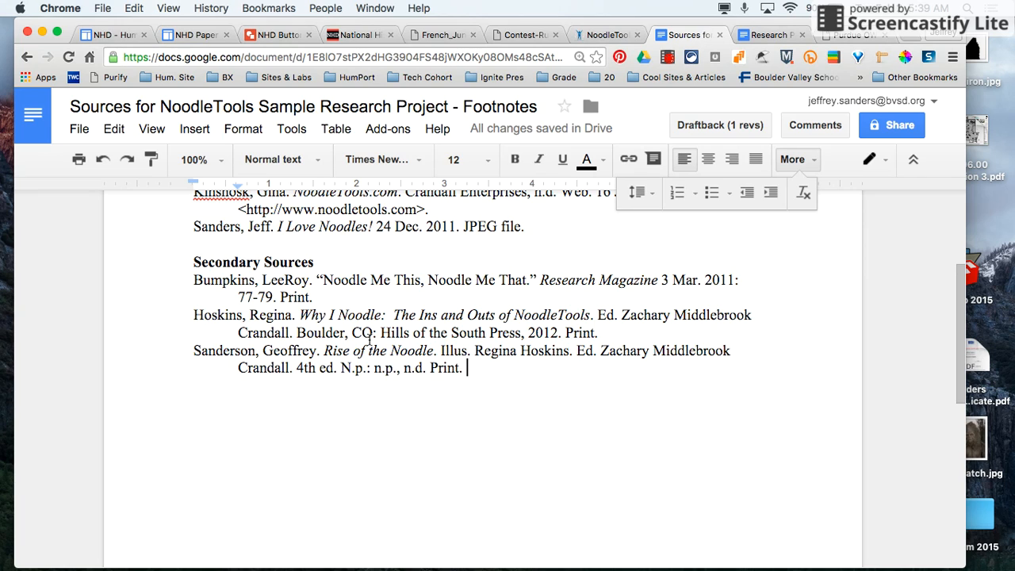
{"action": "left_click", "coordinate": [194, 279]}
{"action": "key", "text": "Return"}
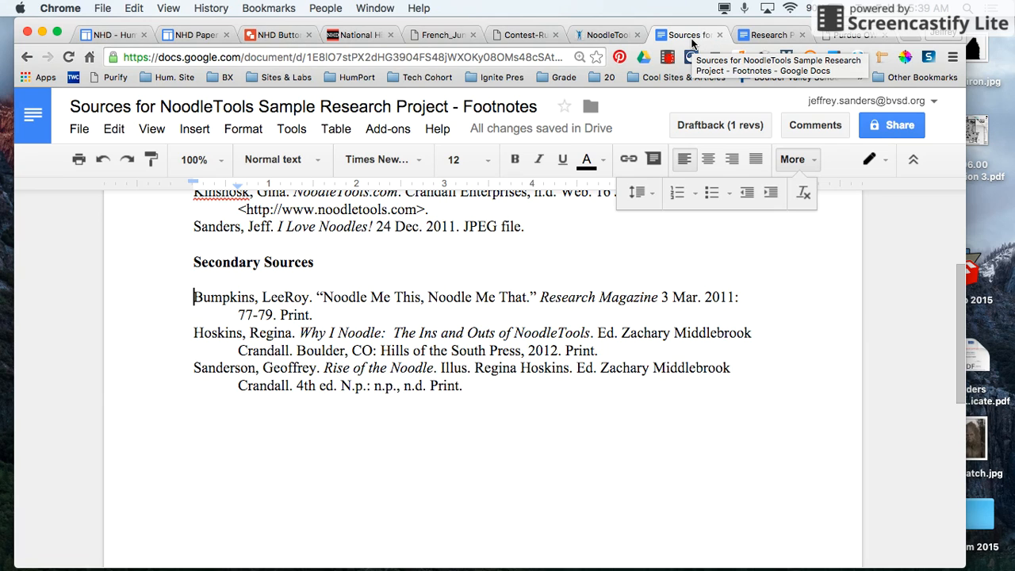
{"action": "left_click", "coordinate": [422, 381]}
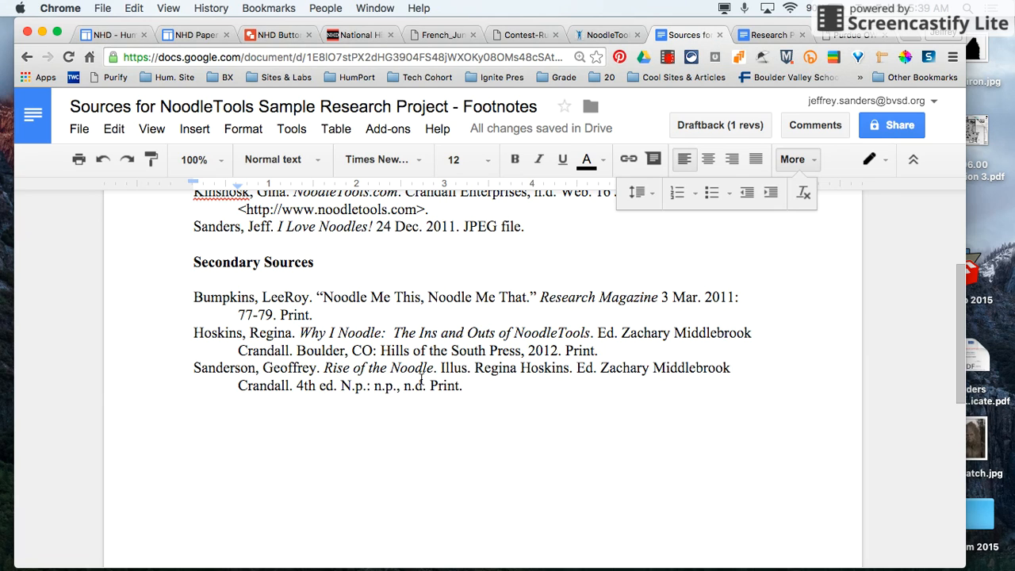
{"action": "left_click", "coordinate": [803, 160]}
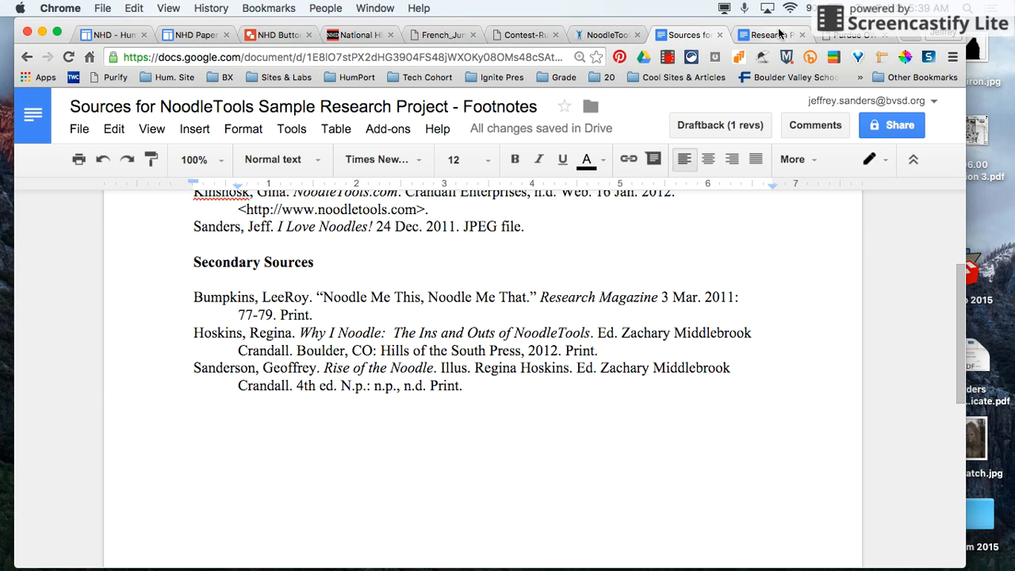
- Switch to the "Research Paper - How to" document and place the cursor after the sentence ending "properly formatted paper."
{"action": "scroll", "coordinate": [586, 292], "scroll_direction": "up", "scroll_amount": 3}
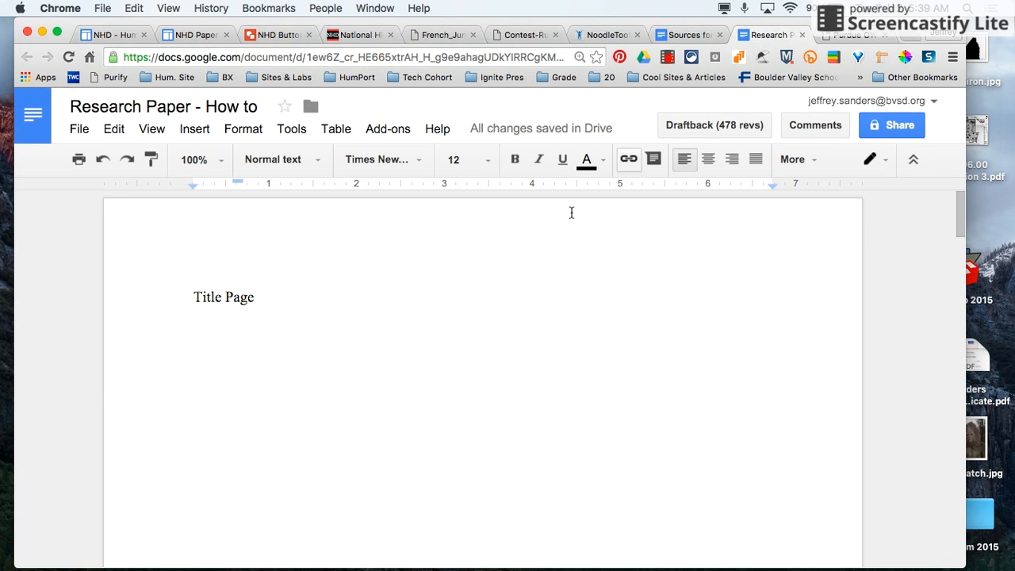
{"action": "scroll", "coordinate": [375, 408], "scroll_direction": "down", "scroll_amount": 3}
{"action": "scroll", "coordinate": [376, 408], "scroll_direction": "down", "scroll_amount": 10}
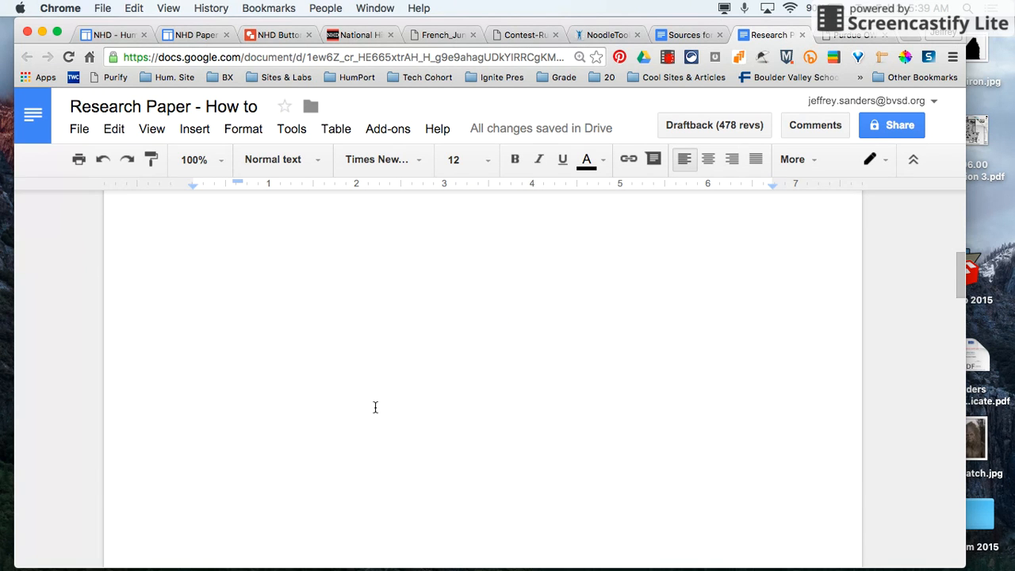
{"action": "scroll", "coordinate": [375, 408], "scroll_direction": "up", "scroll_amount": 1}
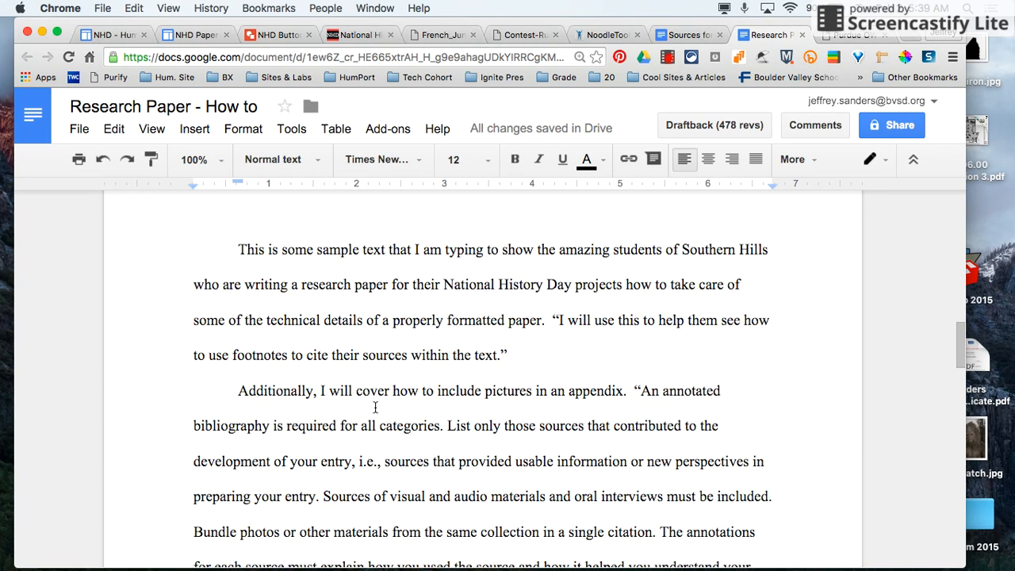
{"action": "left_click", "coordinate": [534, 352]}
{"action": "left_click_drag", "start_coordinate": [232, 248], "coordinate": [544, 318]}
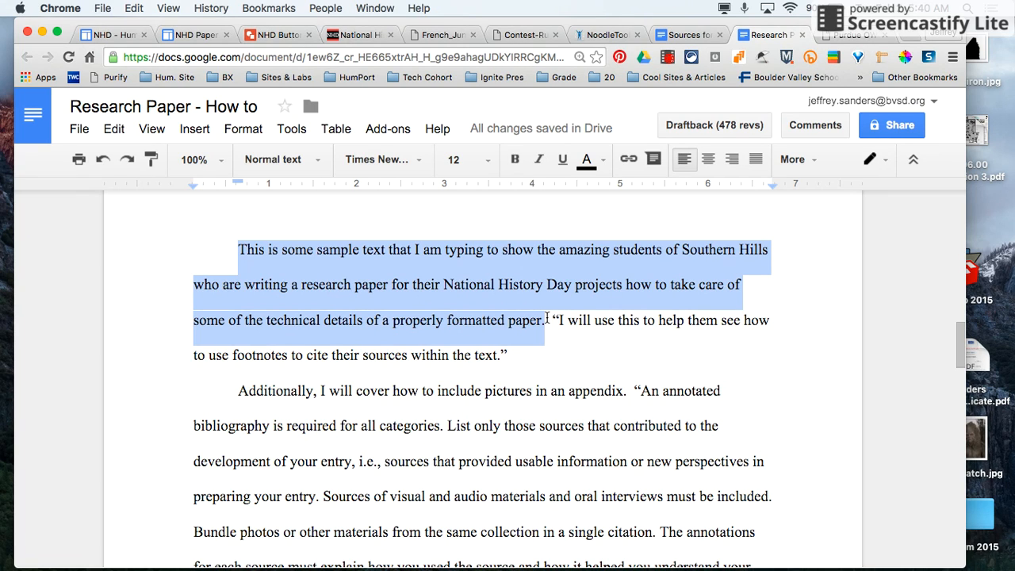
{"action": "left_click", "coordinate": [546, 318]}
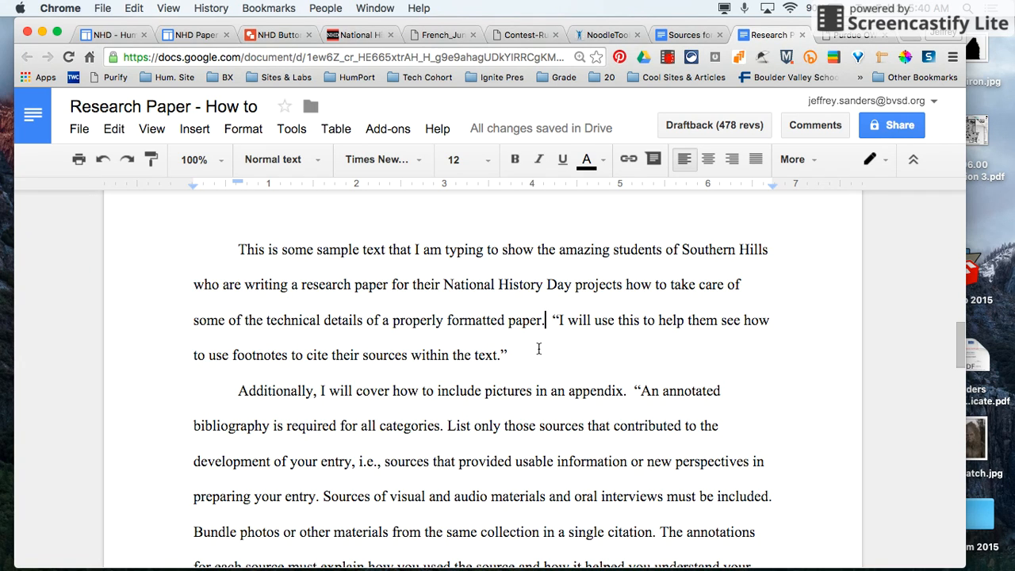
- Copy the "Noodle Me This, Noodle Me That" citation from the footnote sources document
{"action": "left_click", "coordinate": [687, 35]}
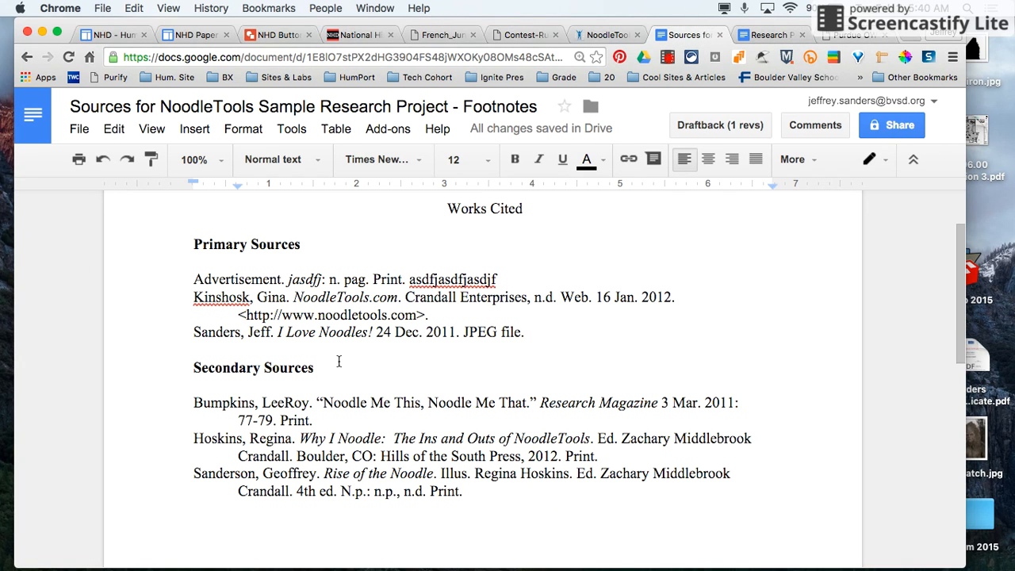
{"action": "left_click_drag", "start_coordinate": [194, 402], "coordinate": [317, 416]}
{"action": "key", "text": "super+c"}
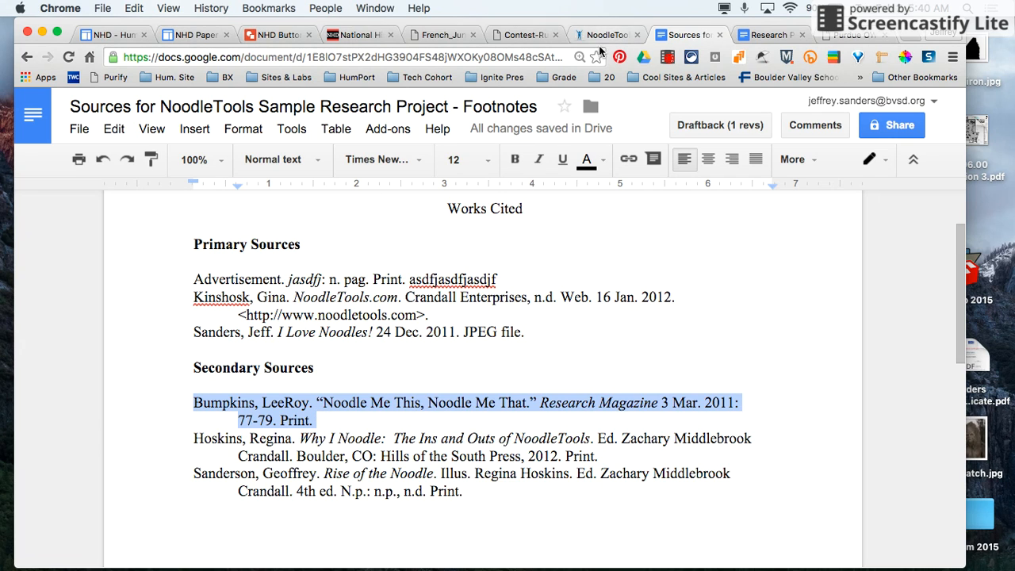
- Insert a footnote in the research paper directly after "properly formatted paper." in the first body paragraph
{"action": "left_click", "coordinate": [768, 40]}
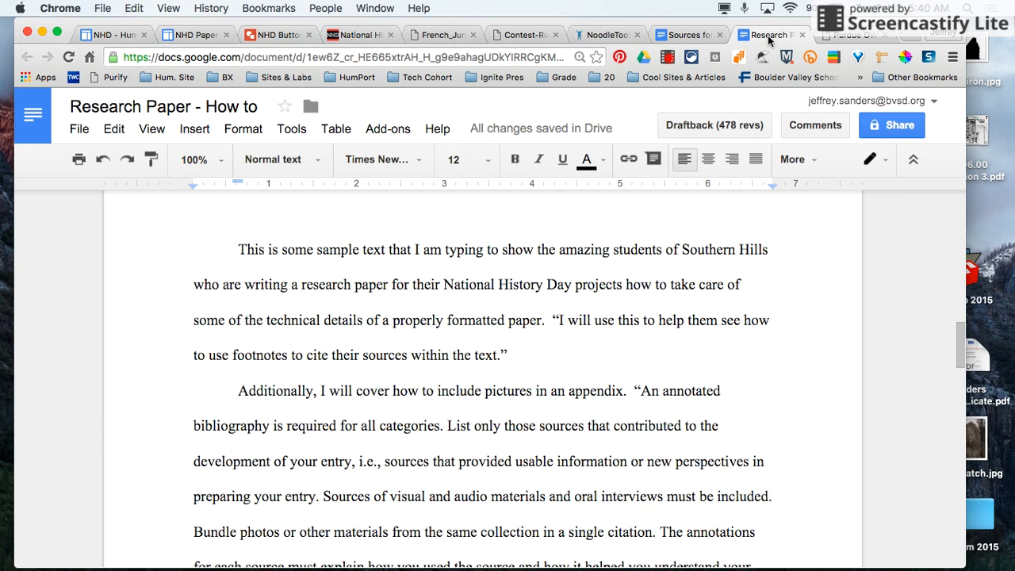
{"action": "left_click", "coordinate": [545, 320]}
{"action": "left_click", "coordinate": [198, 129]}
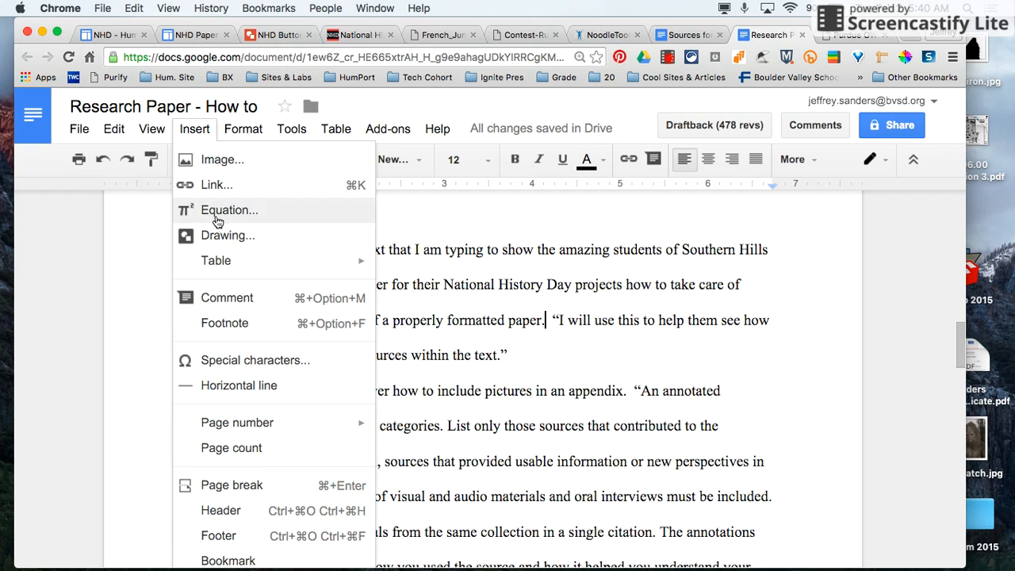
{"action": "left_click", "coordinate": [228, 325]}
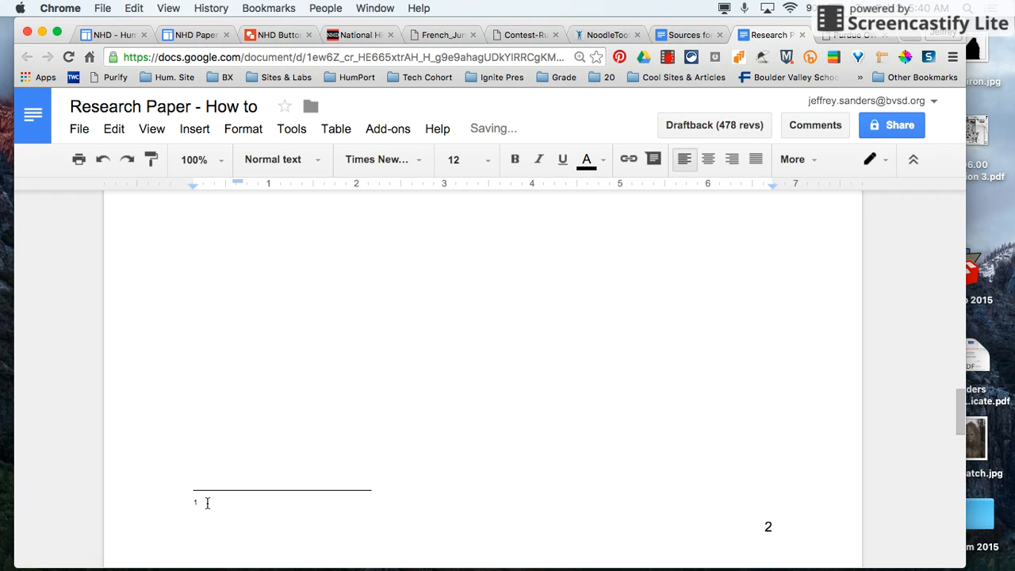
- Paste the copied "Noodle Me This, Noodle Me That" citation into footnote 1 on page 2
{"action": "scroll", "coordinate": [315, 465], "scroll_direction": "up", "scroll_amount": 10}
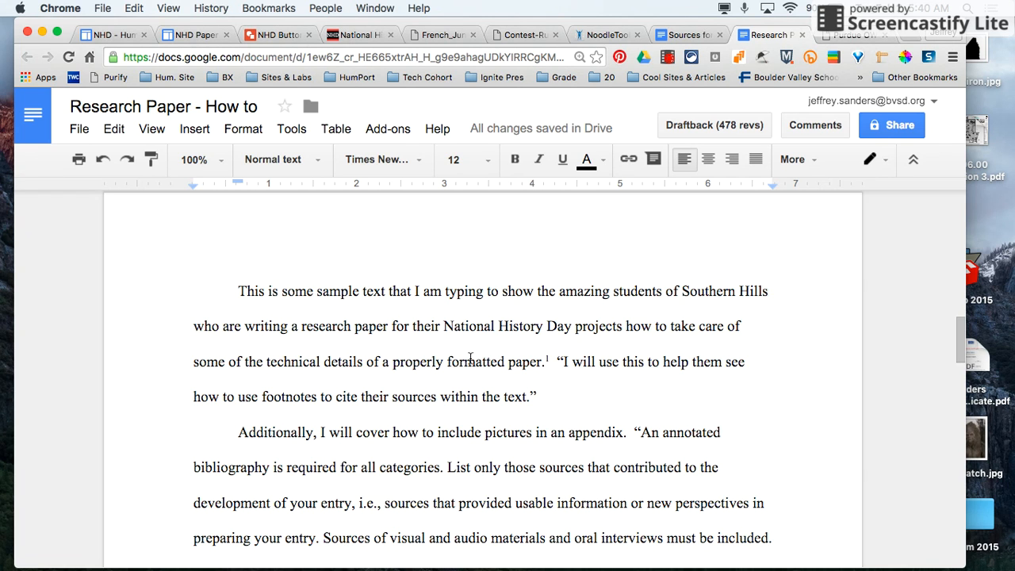
{"action": "scroll", "coordinate": [564, 364], "scroll_direction": "down", "scroll_amount": 5}
{"action": "scroll", "coordinate": [265, 431], "scroll_direction": "down", "scroll_amount": 5}
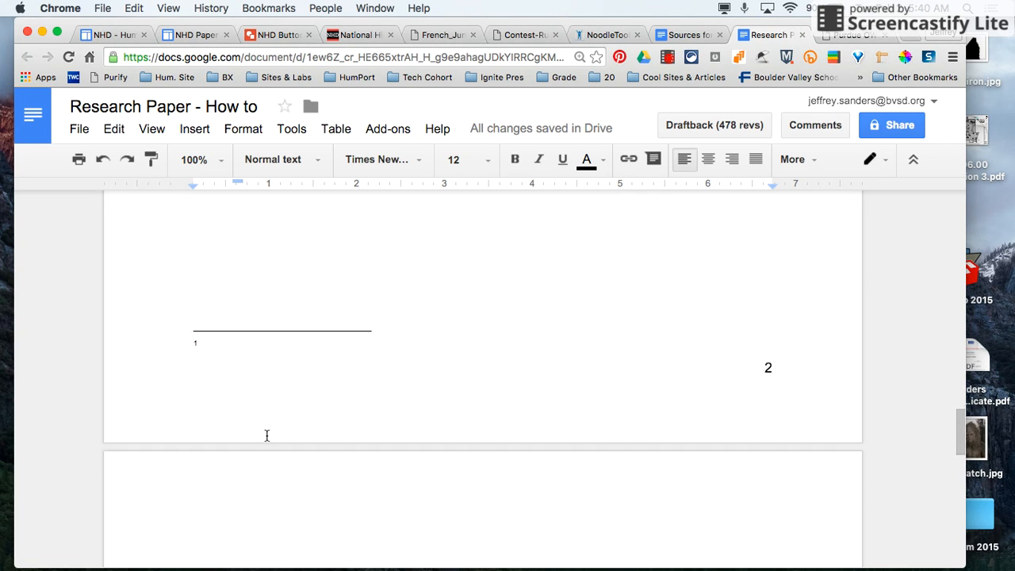
{"action": "right_click", "coordinate": [213, 300]}
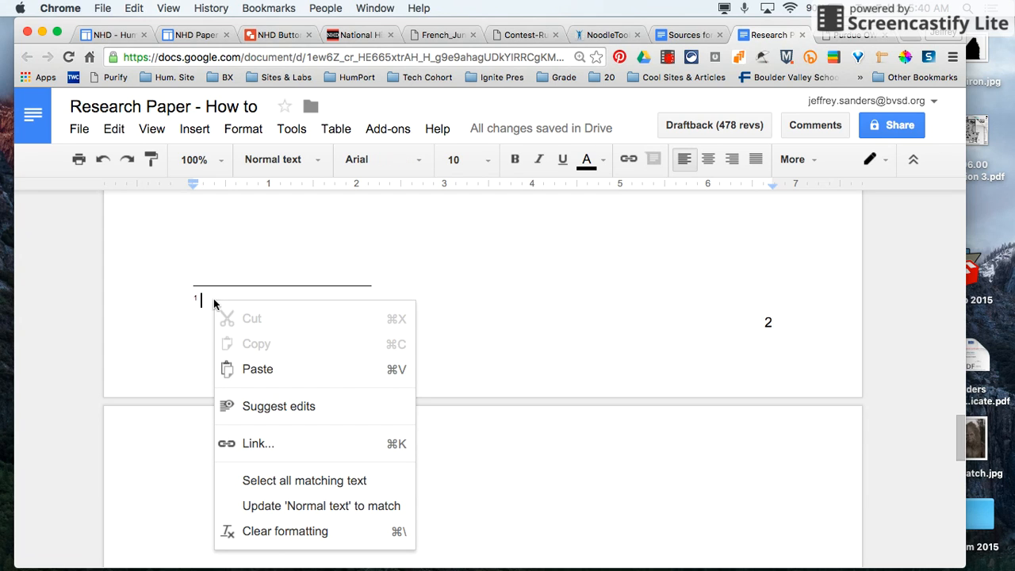
{"action": "left_click", "coordinate": [262, 368]}
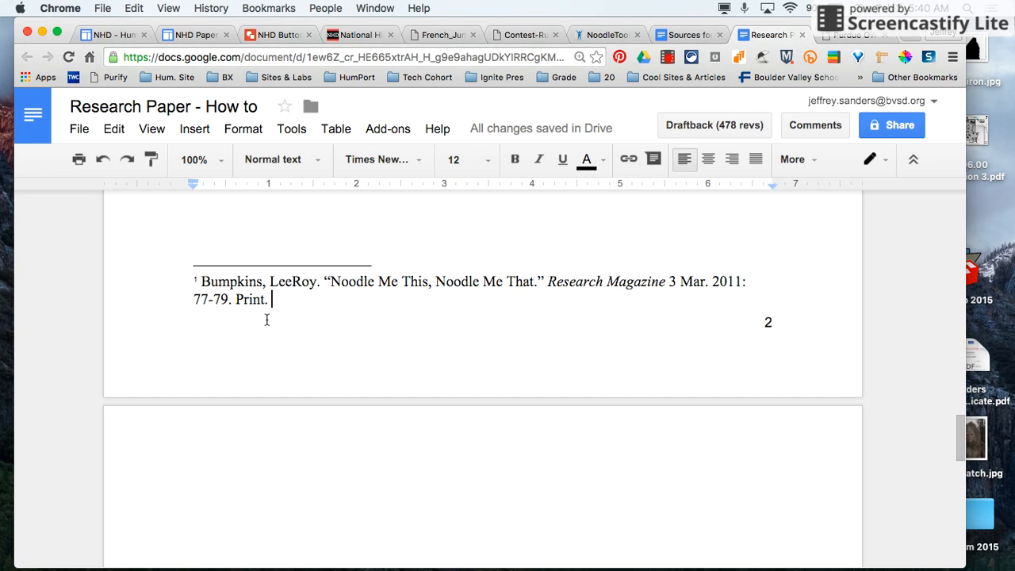
- Place the cursor after the quotation ending "within the text." and copy the "Rise of the Noodle" citation from the sources document
{"action": "scroll", "coordinate": [417, 241], "scroll_direction": "up", "scroll_amount": 5}
{"action": "scroll", "coordinate": [417, 241], "scroll_direction": "up", "scroll_amount": 2}
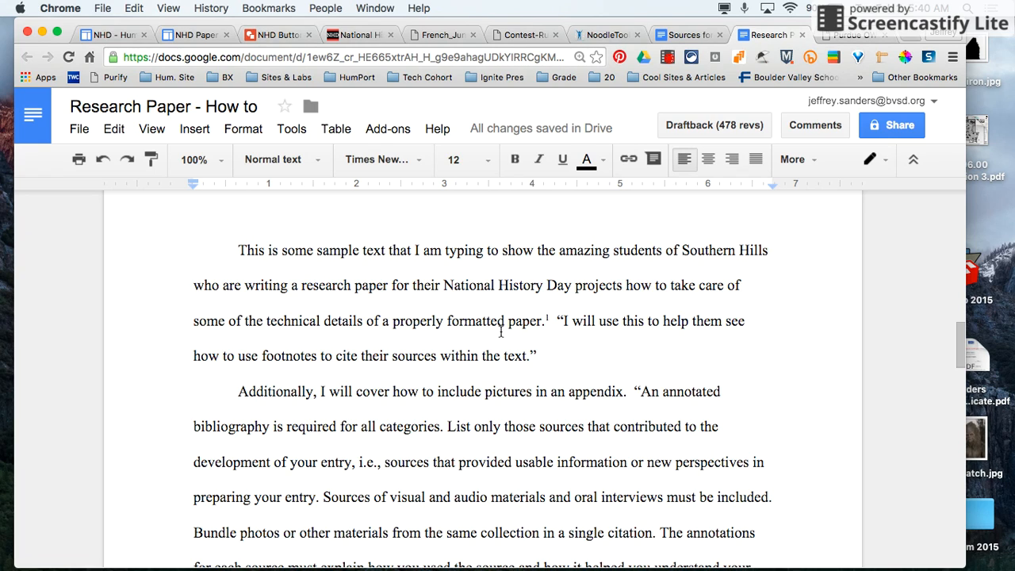
{"action": "left_click", "coordinate": [538, 357]}
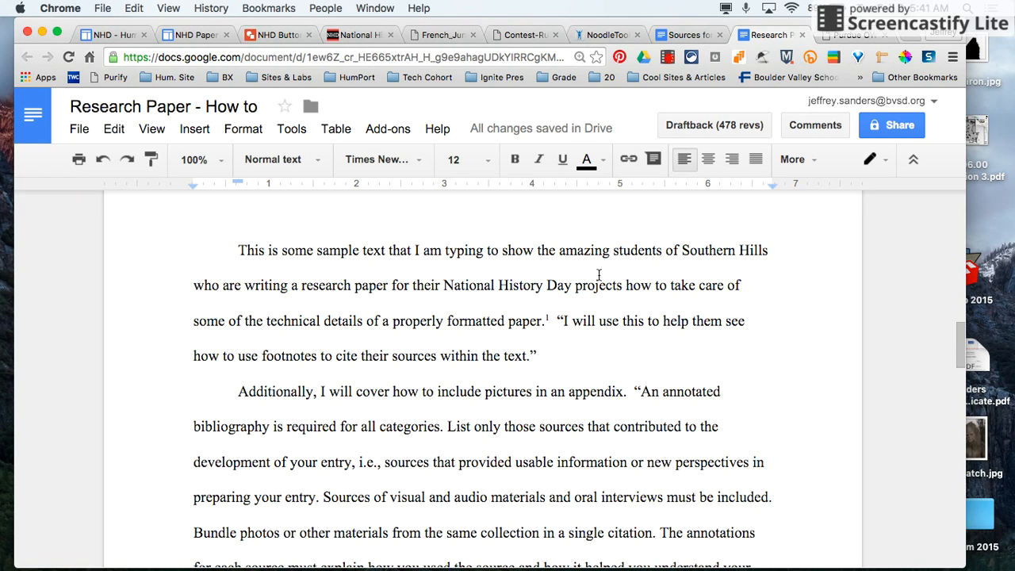
{"action": "left_click", "coordinate": [708, 36]}
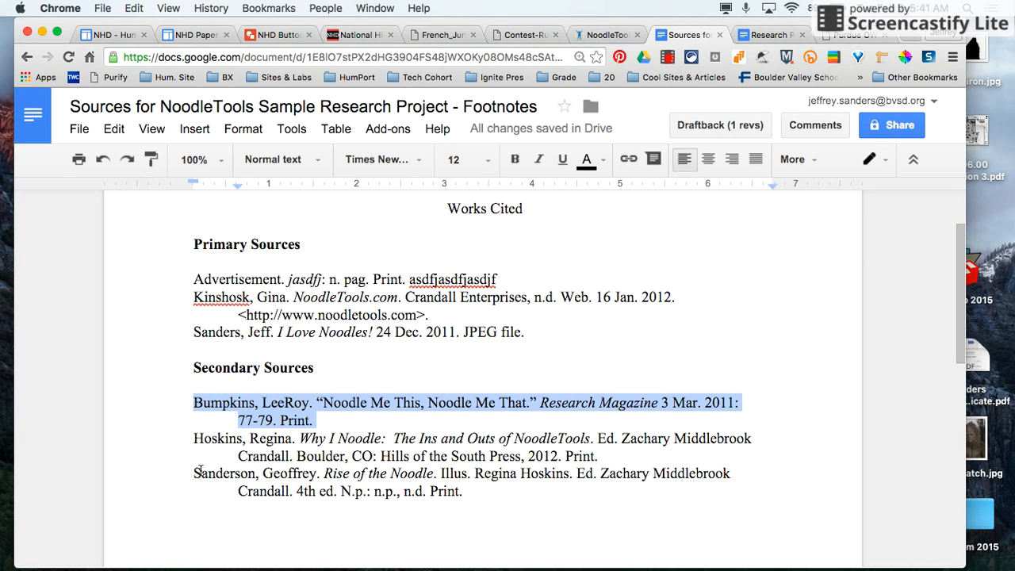
{"action": "left_click_drag", "start_coordinate": [193, 473], "coordinate": [466, 507]}
{"action": "key", "text": "cmd+c"}
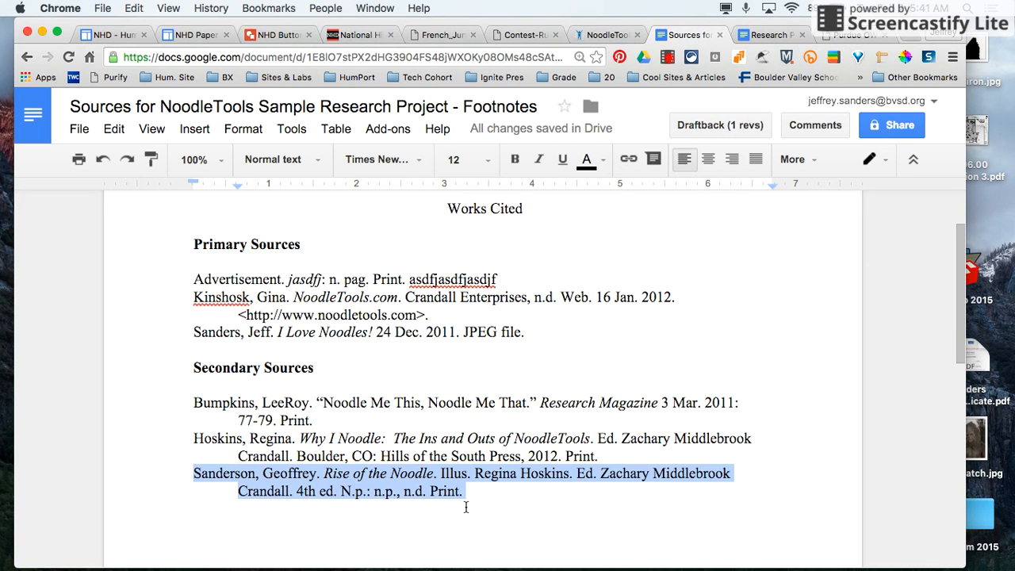
- Insert a second footnote after the quotation ending "within the text." in the research paper and paste the "Rise of the Noodle" citation into it
{"action": "left_click", "coordinate": [584, 35]}
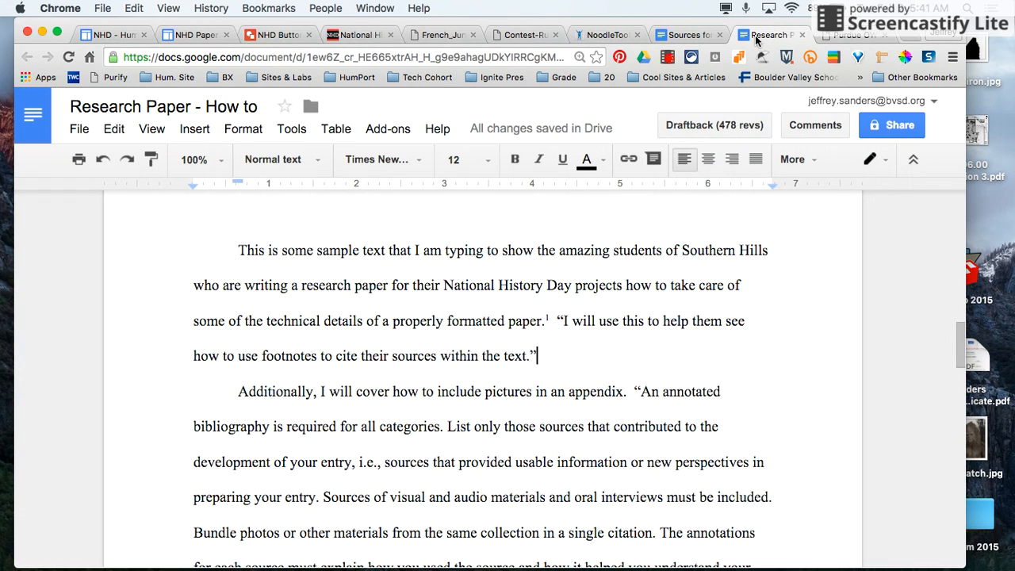
{"action": "left_click", "coordinate": [768, 35]}
{"action": "left_click", "coordinate": [194, 128]}
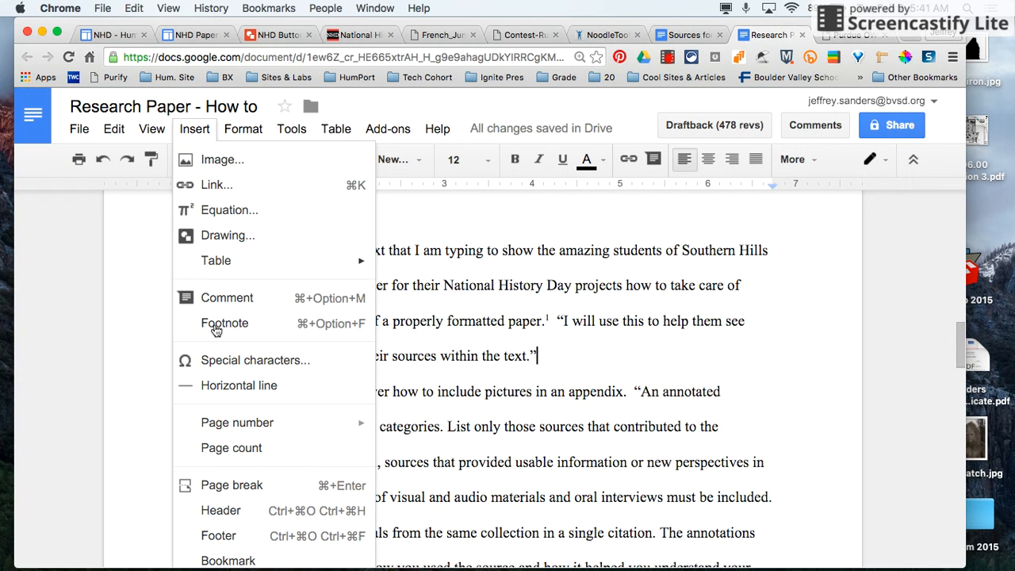
{"action": "left_click", "coordinate": [220, 335]}
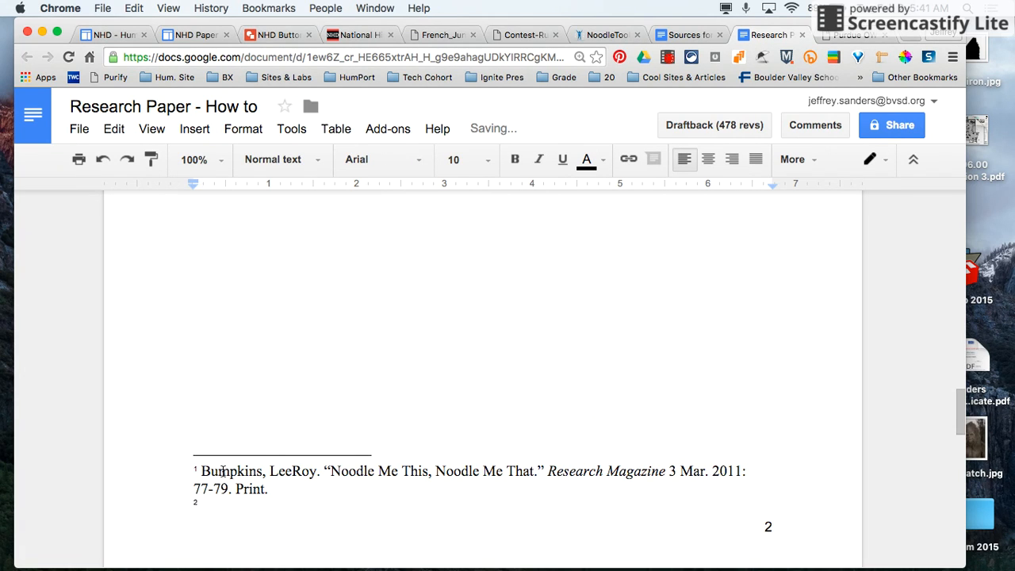
{"action": "key", "text": "cmd+v"}
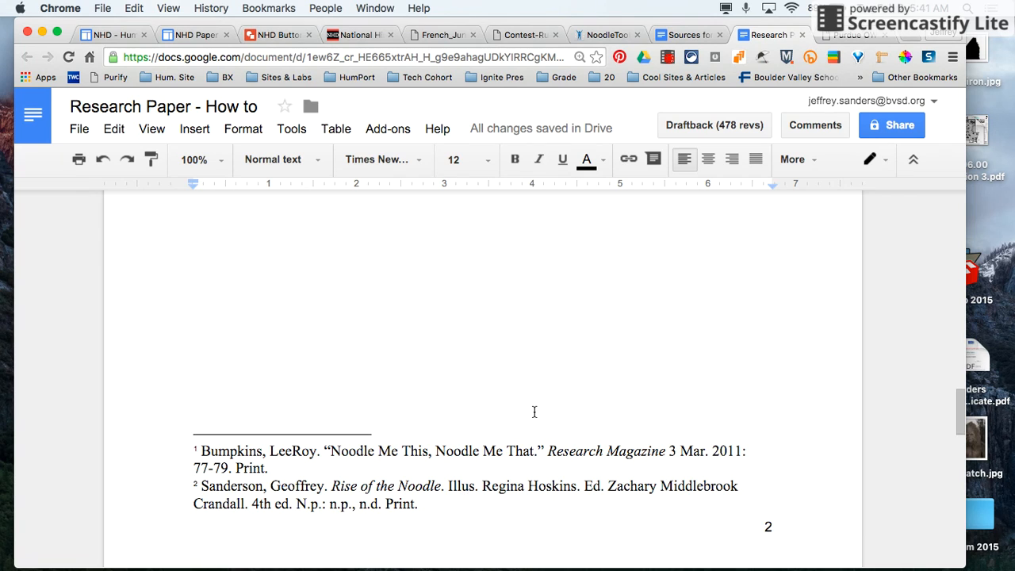
- Compare the two footnote markers in the first body paragraph with their matching citations at the foot of page 2
{"action": "scroll", "coordinate": [533, 411], "scroll_direction": "down", "scroll_amount": 3}
{"action": "scroll", "coordinate": [534, 411], "scroll_direction": "down", "scroll_amount": 1}
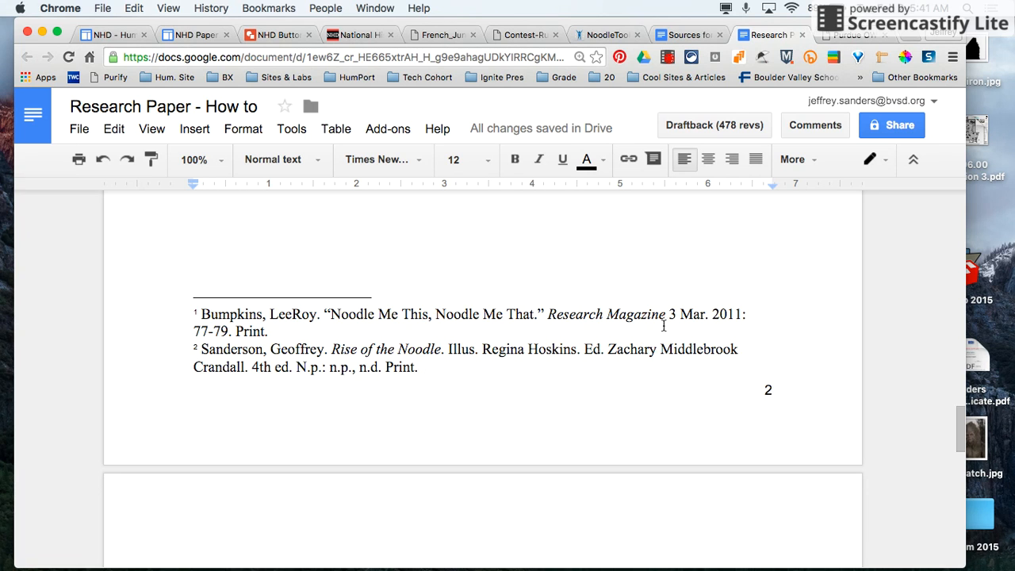
{"action": "scroll", "coordinate": [476, 351], "scroll_direction": "up", "scroll_amount": 10}
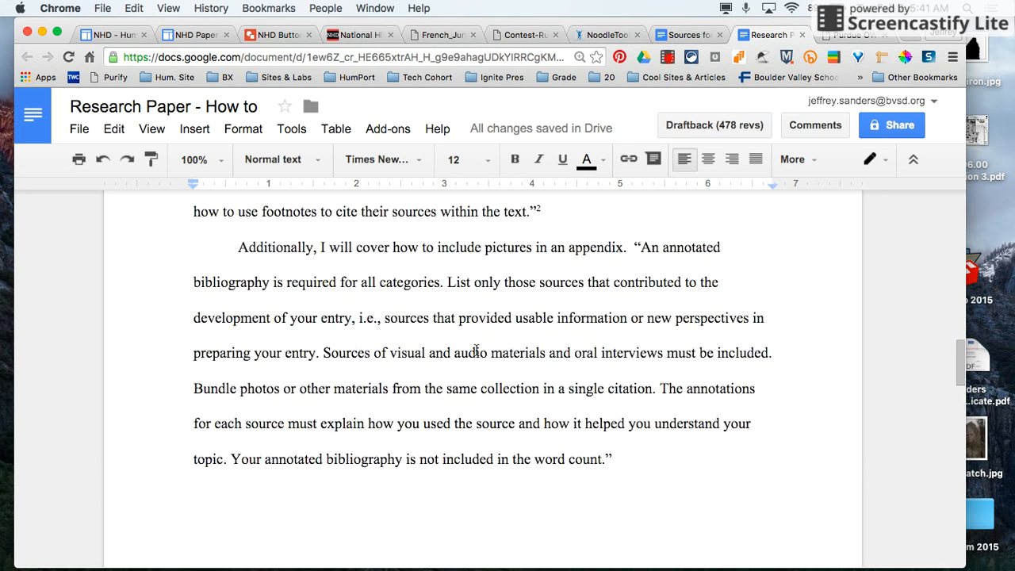
{"action": "scroll", "coordinate": [476, 351], "scroll_direction": "up", "scroll_amount": 3}
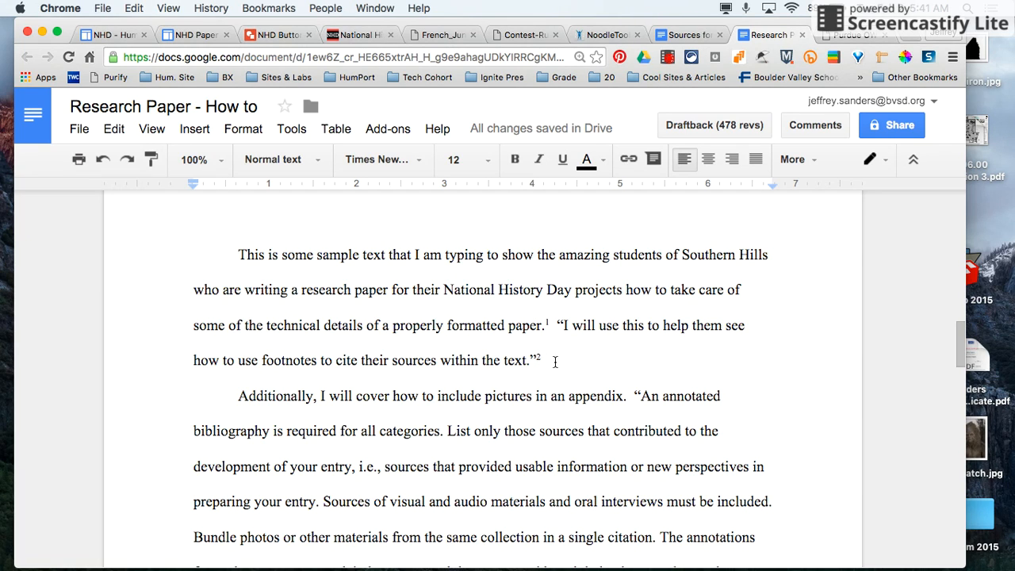
{"action": "scroll", "coordinate": [555, 361], "scroll_direction": "down", "scroll_amount": 2}
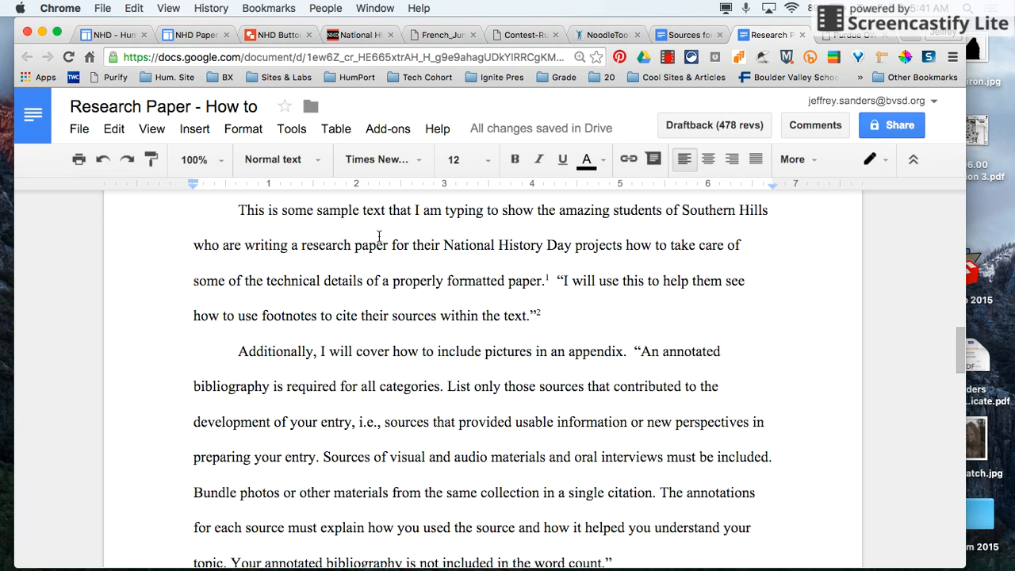
{"action": "left_click_drag", "start_coordinate": [237, 210], "coordinate": [555, 284]}
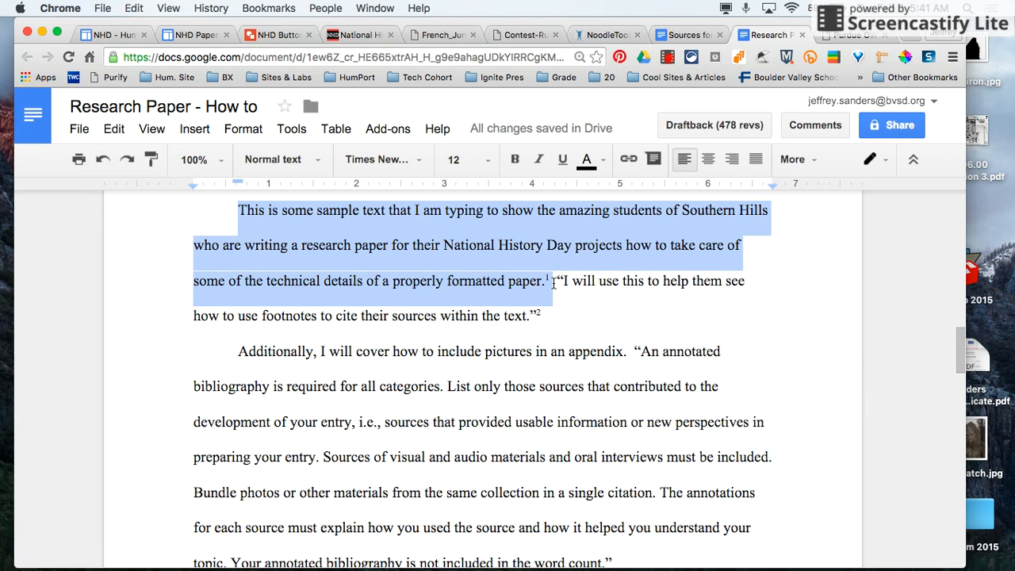
{"action": "left_click", "coordinate": [554, 284]}
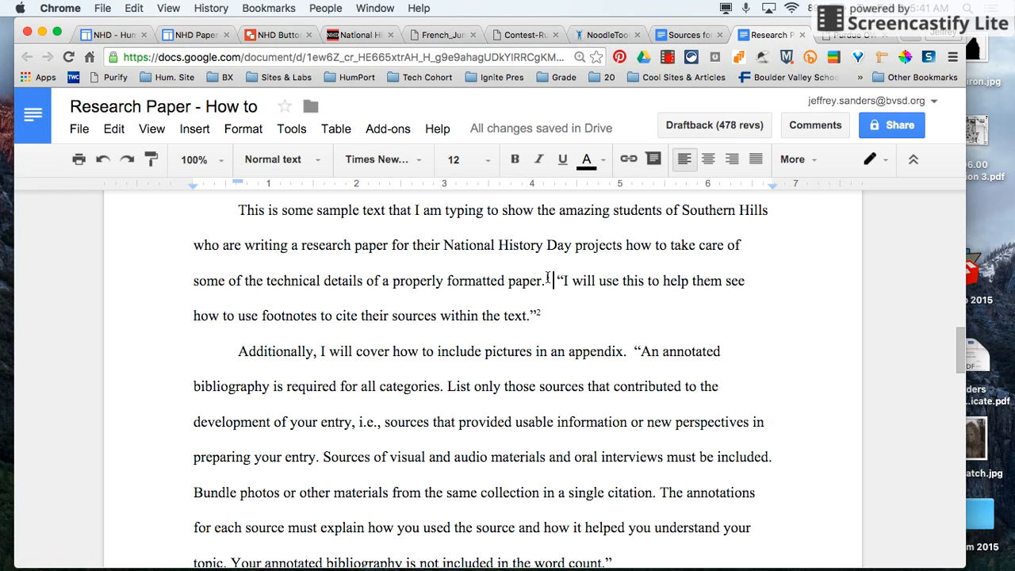
{"action": "scroll", "coordinate": [528, 366], "scroll_direction": "down", "scroll_amount": 5}
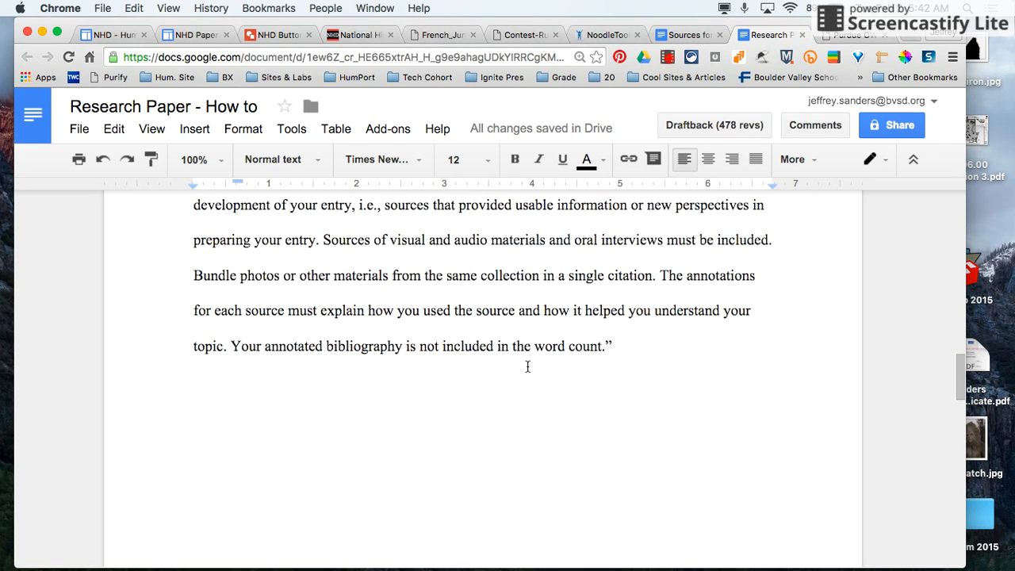
{"action": "scroll", "coordinate": [527, 366], "scroll_direction": "down", "scroll_amount": 8}
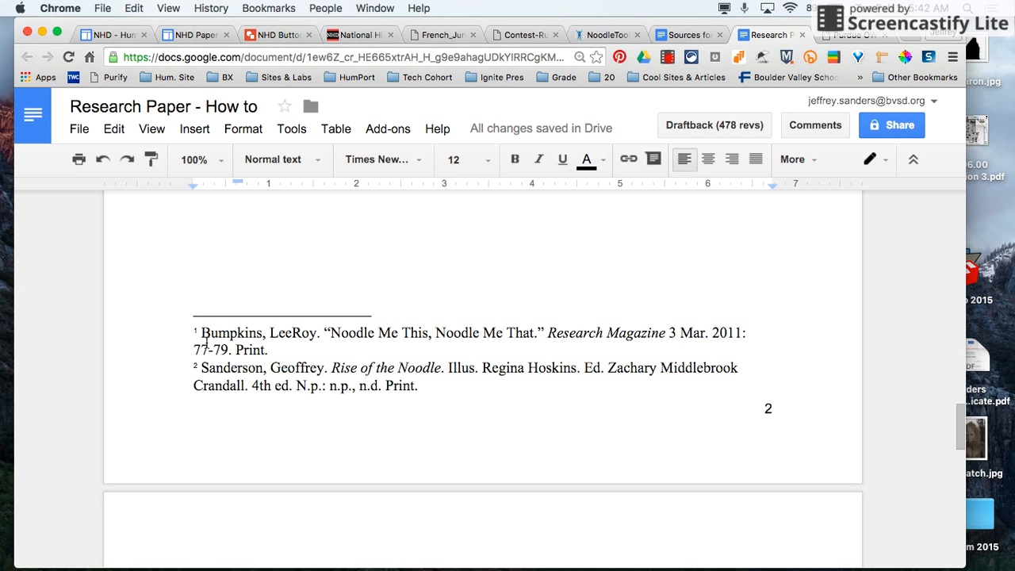
- Review the two citations at the foot of page 2, especially footnote 1, against the markers and quotations in the body paragraphs
{"action": "scroll", "coordinate": [303, 346], "scroll_direction": "down", "scroll_amount": 5}
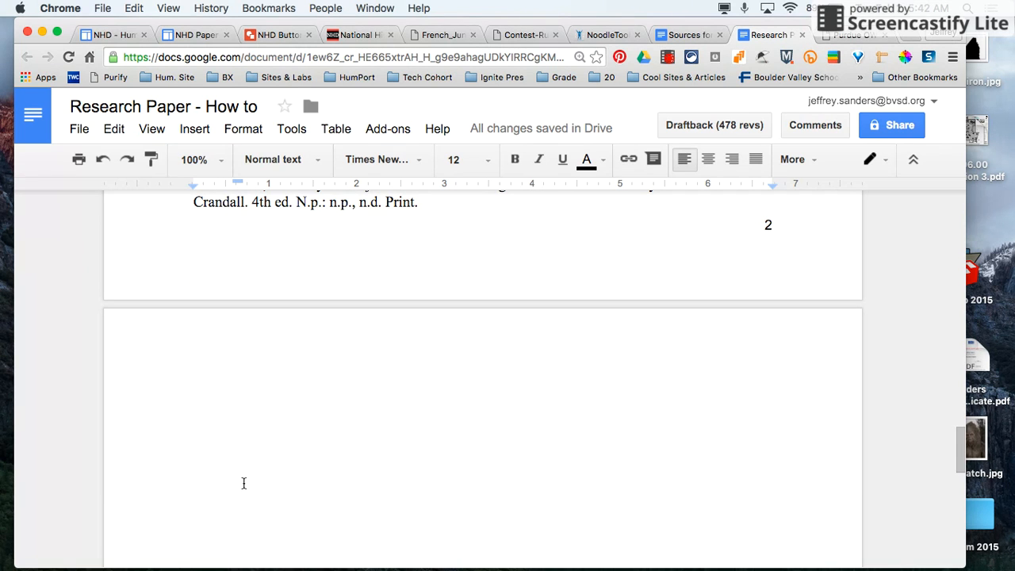
{"action": "scroll", "coordinate": [340, 465], "scroll_direction": "up", "scroll_amount": 8}
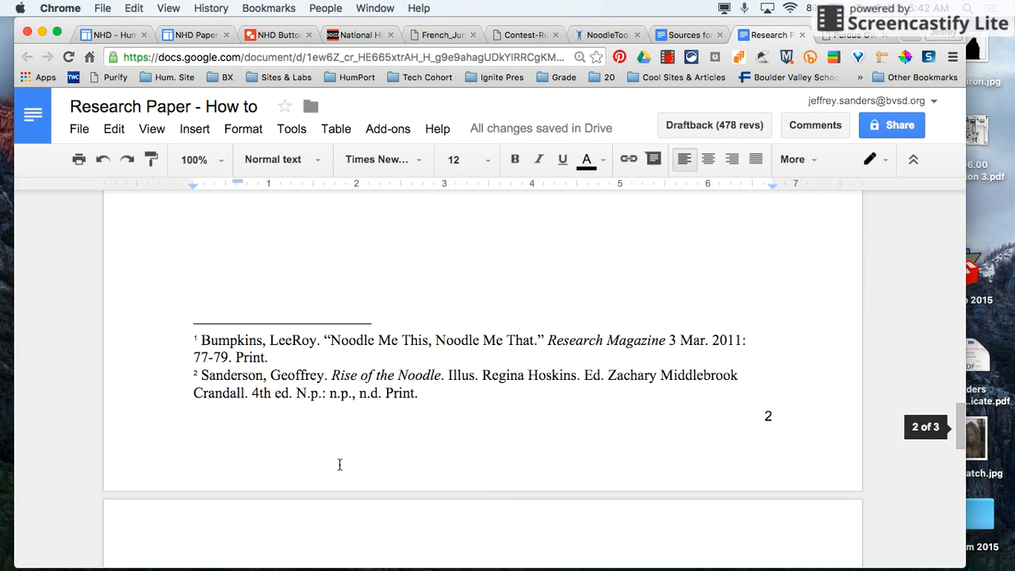
{"action": "scroll", "coordinate": [340, 464], "scroll_direction": "up", "scroll_amount": 6}
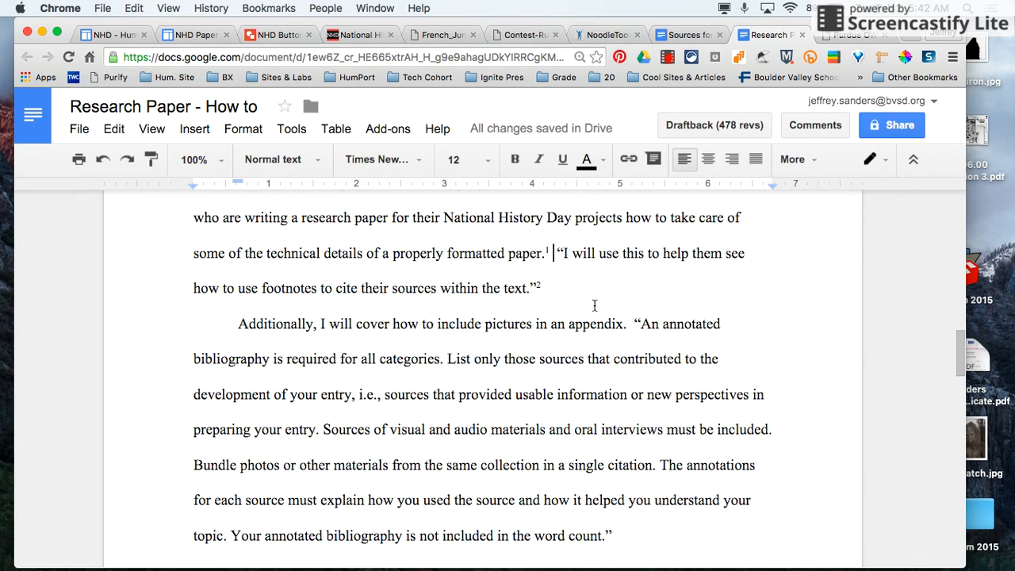
{"action": "scroll", "coordinate": [506, 396], "scroll_direction": "down", "scroll_amount": 6}
{"action": "scroll", "coordinate": [505, 395], "scroll_direction": "down", "scroll_amount": 5}
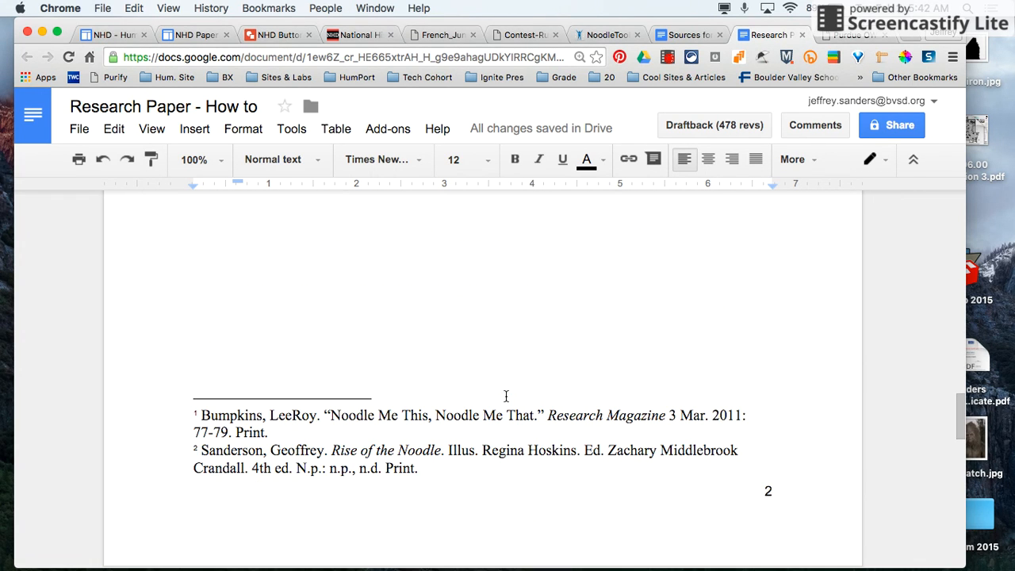
{"action": "left_click_drag", "start_coordinate": [201, 415], "coordinate": [276, 432]}
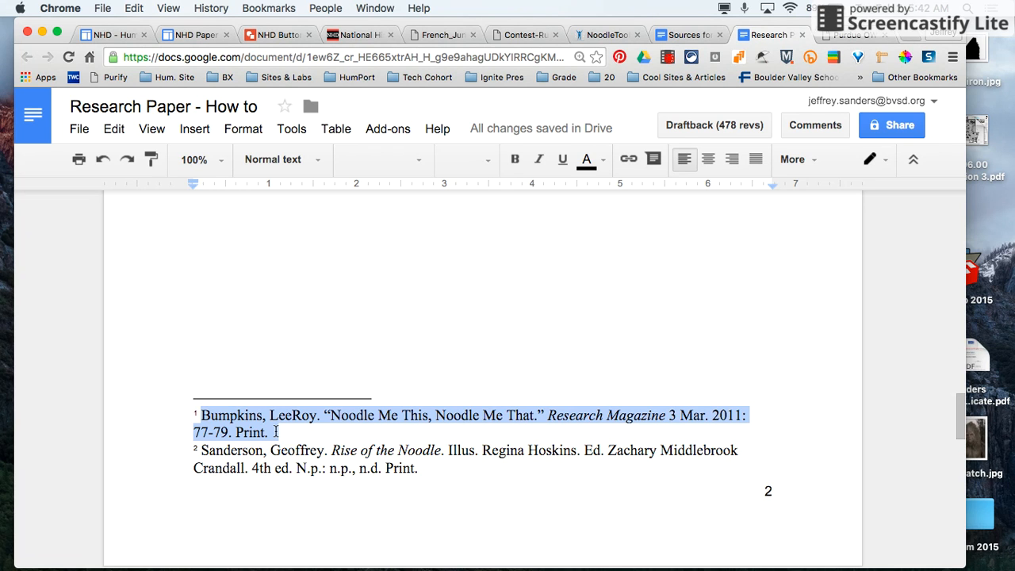
{"action": "left_click", "coordinate": [276, 431]}
{"action": "scroll", "coordinate": [462, 364], "scroll_direction": "up", "scroll_amount": 5}
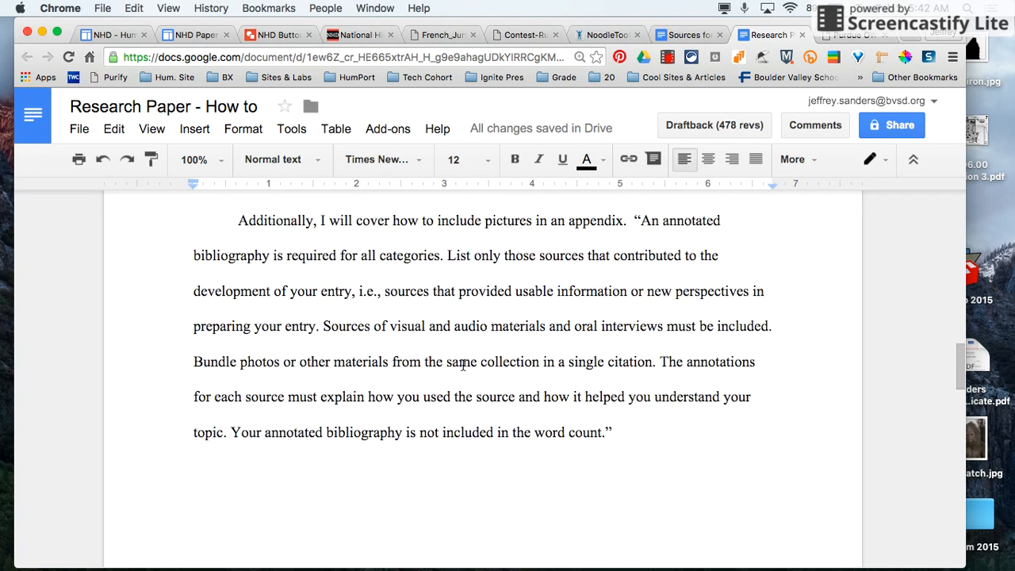
{"action": "scroll", "coordinate": [463, 364], "scroll_direction": "up", "scroll_amount": 1}
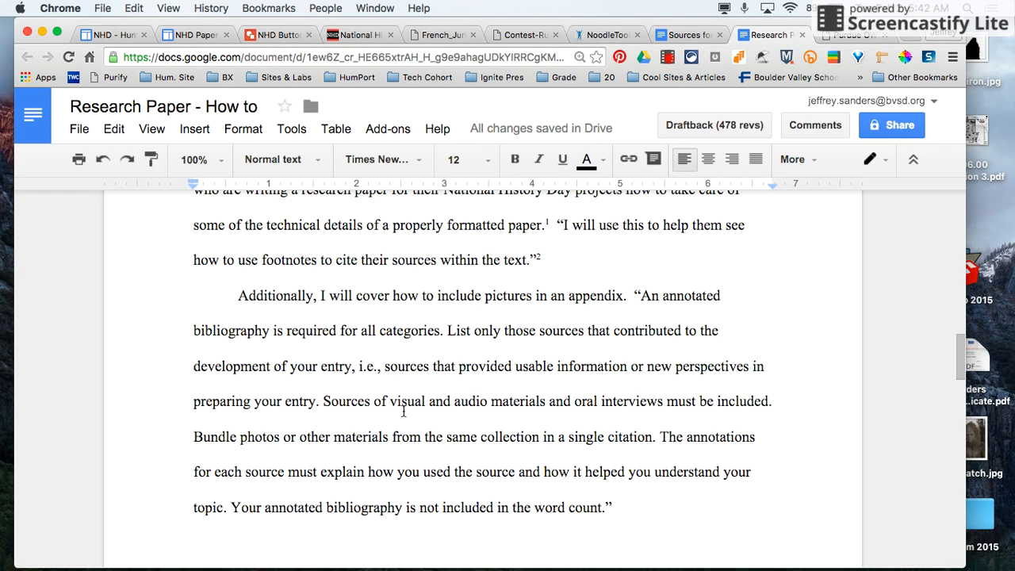
{"action": "scroll", "coordinate": [404, 411], "scroll_direction": "down", "scroll_amount": 10}
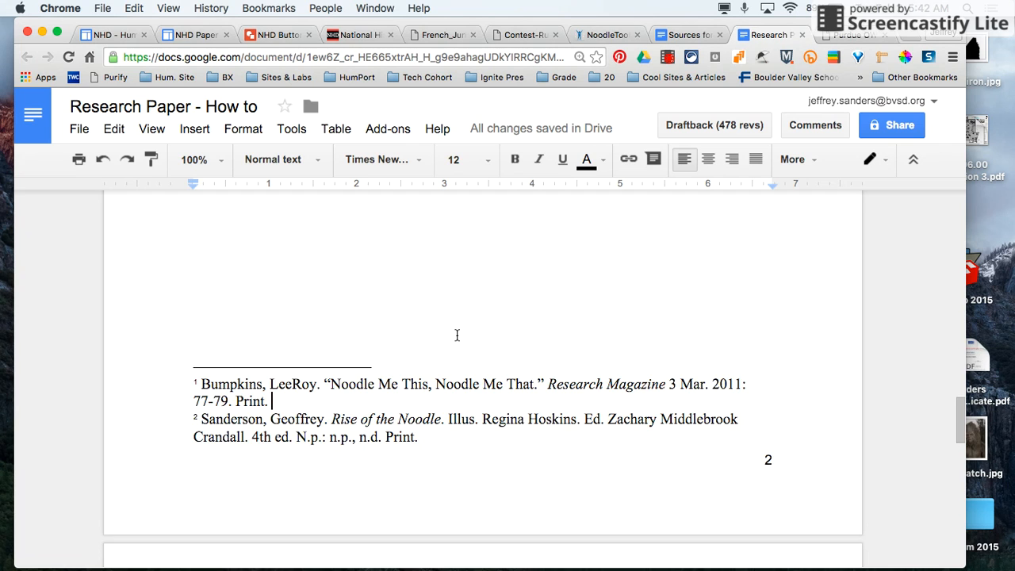
{"action": "scroll", "coordinate": [457, 336], "scroll_direction": "up", "scroll_amount": 5}
{"action": "scroll", "coordinate": [571, 368], "scroll_direction": "down", "scroll_amount": 5}
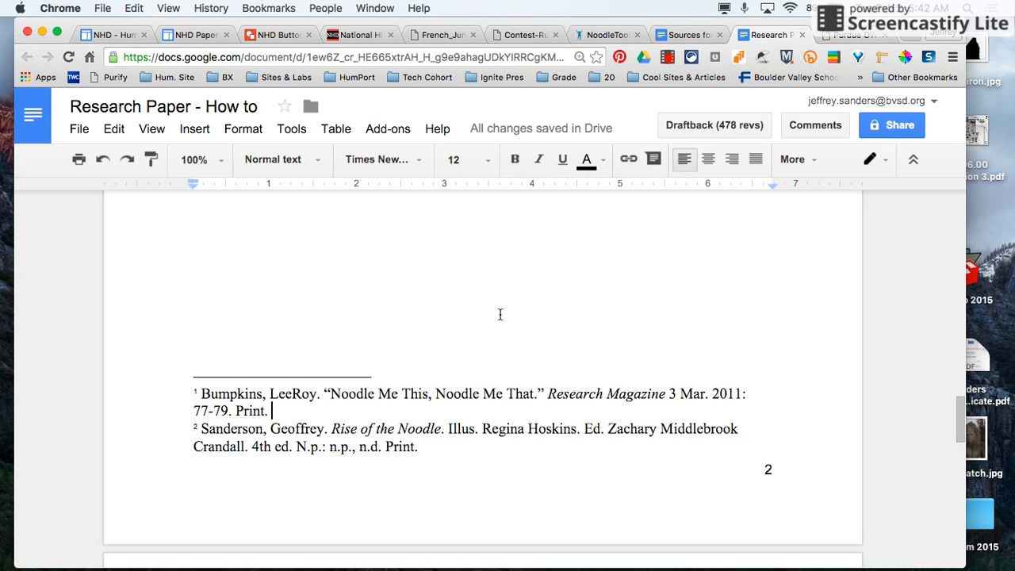
{"action": "scroll", "coordinate": [512, 309], "scroll_direction": "up", "scroll_amount": 2}
{"action": "scroll", "coordinate": [511, 309], "scroll_direction": "up", "scroll_amount": 5}
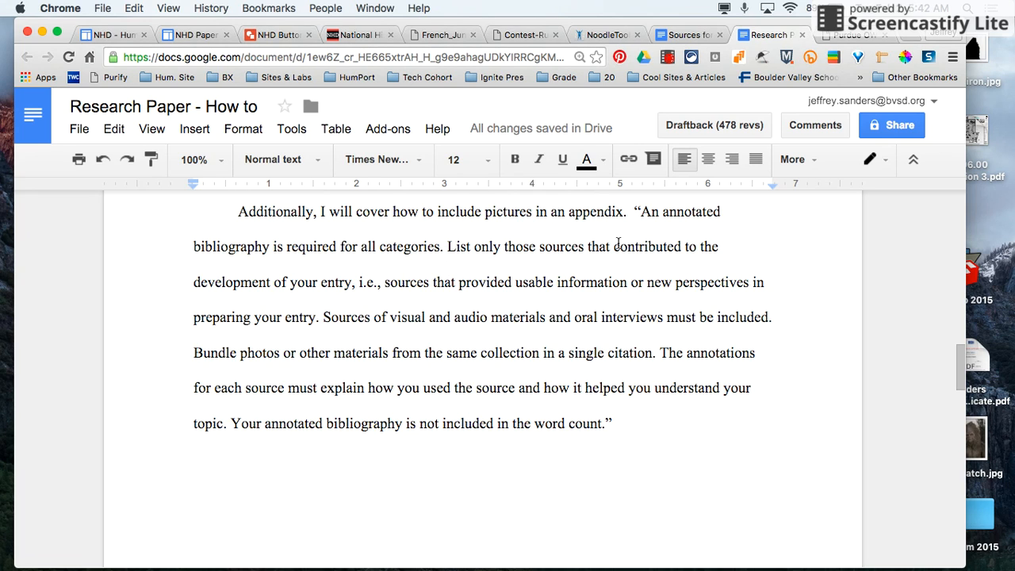
- Add a superscript 1 after the long quotation ending "not included in the word count." to cite the first footnote's source again
{"action": "left_click", "coordinate": [635, 211]}
{"action": "mouse_move", "coordinate": [635, 211]}
{"action": "left_mouse_down"}
{"action": "mouse_move", "coordinate": [646, 387]}
{"action": "mouse_move", "coordinate": [624, 416]}
{"action": "left_mouse_up"}
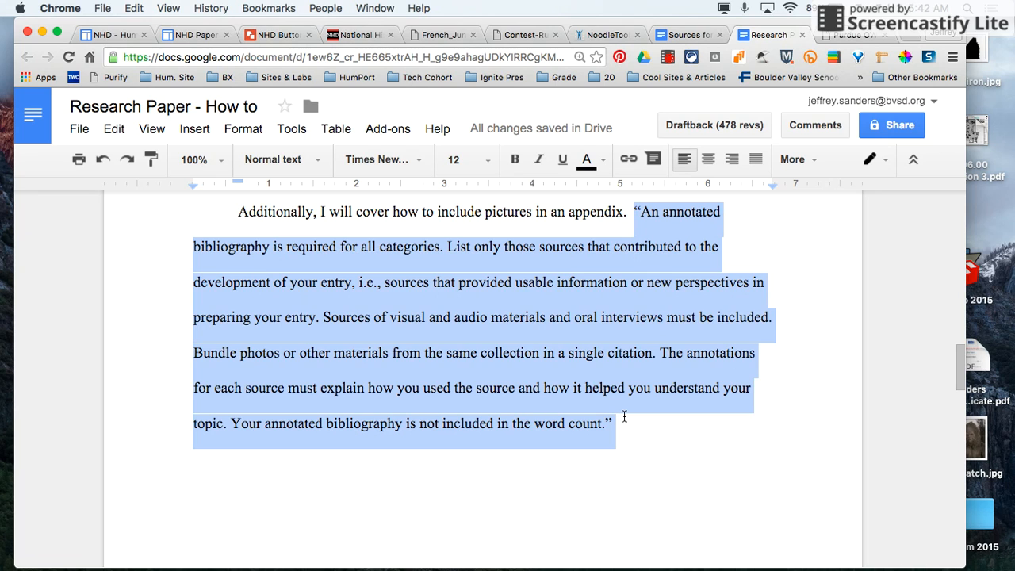
{"action": "left_click", "coordinate": [624, 416]}
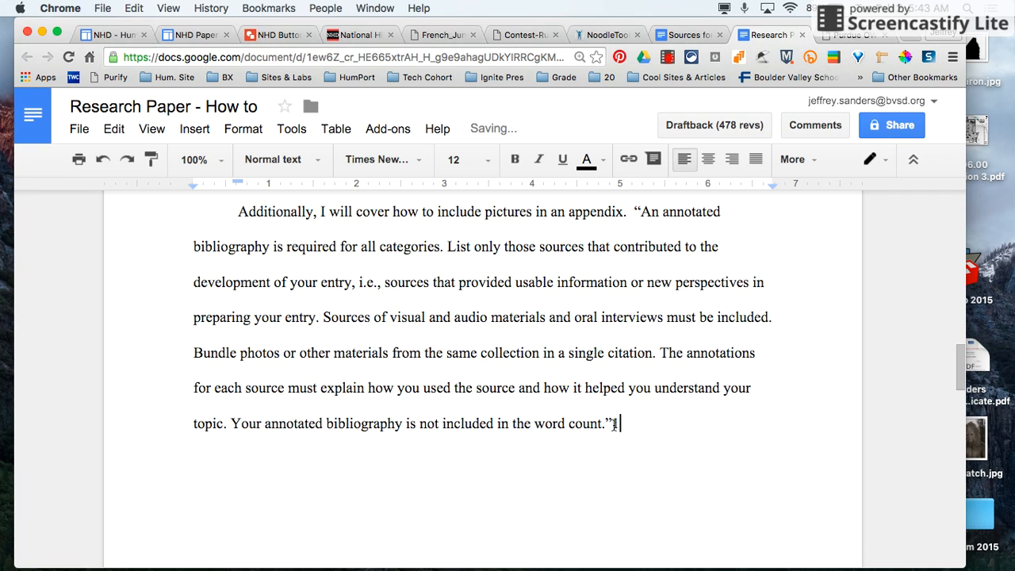
{"action": "left_click_drag", "start_coordinate": [612, 425], "coordinate": [618, 423]}
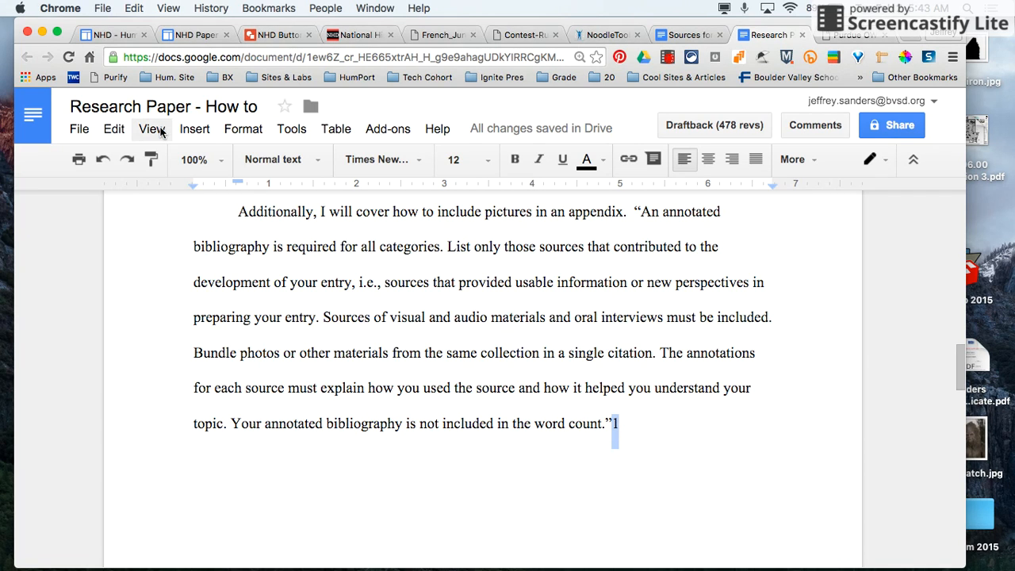
{"action": "left_click", "coordinate": [234, 130]}
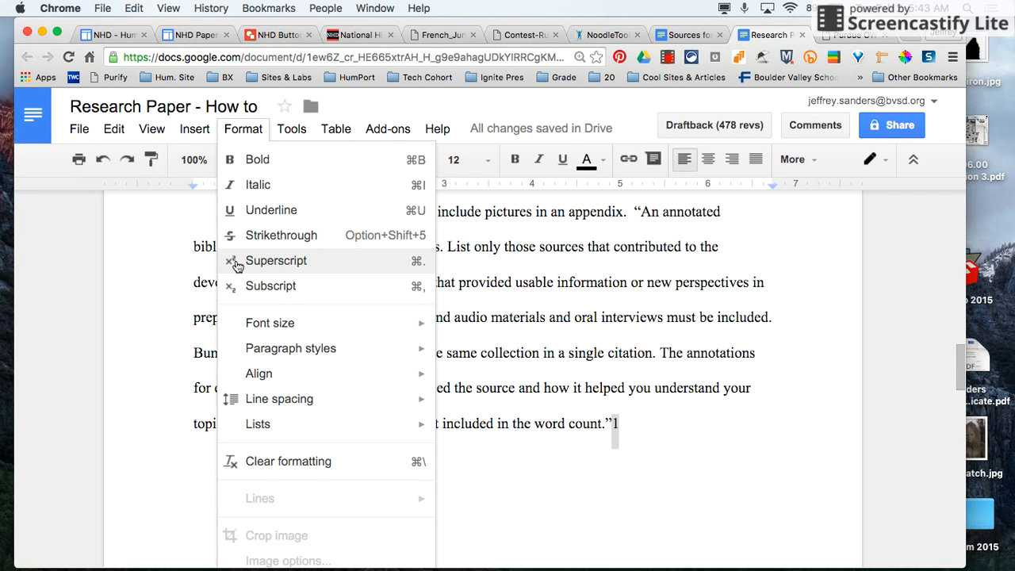
{"action": "left_click", "coordinate": [278, 266]}
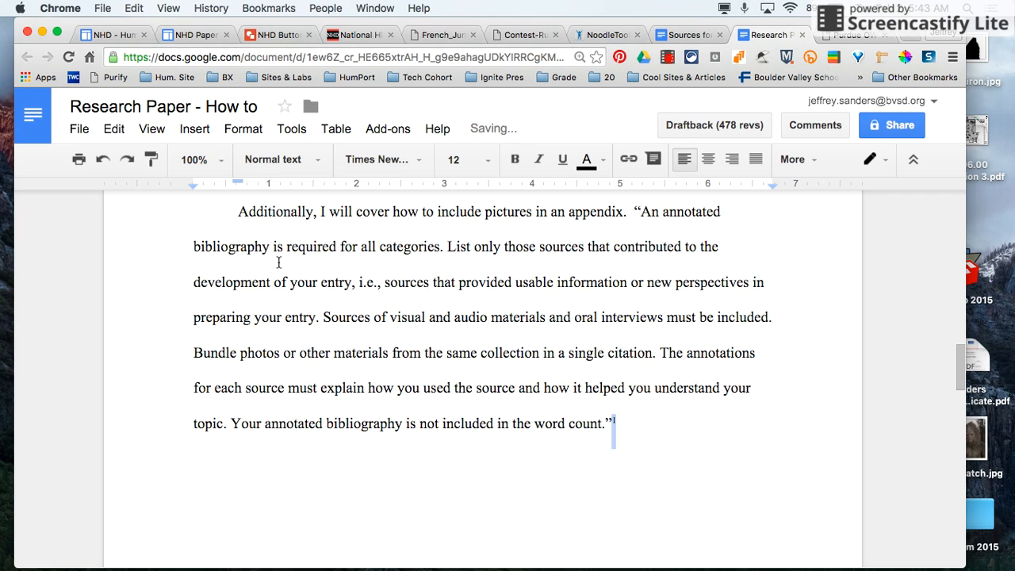
{"action": "left_click", "coordinate": [619, 428]}
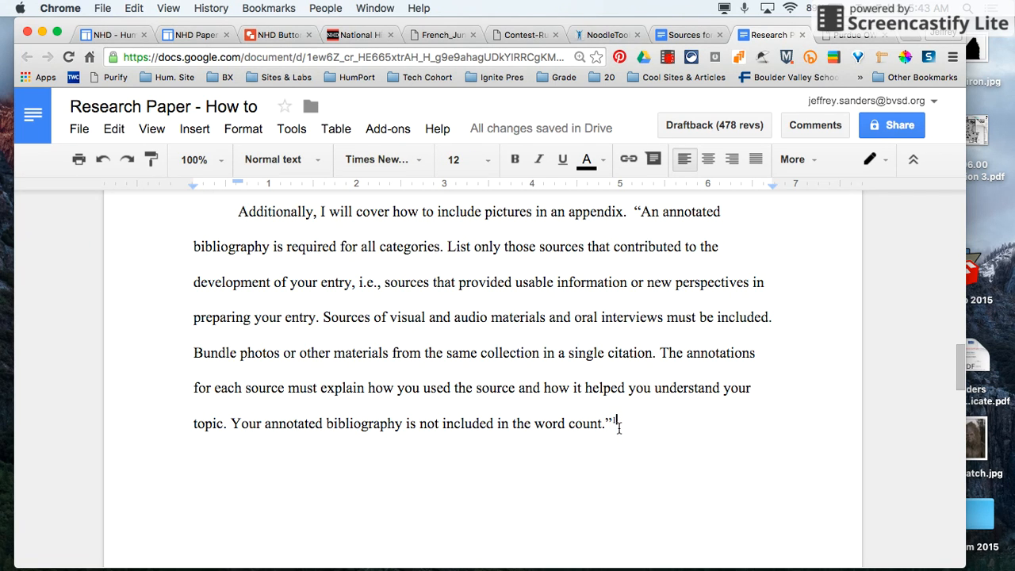
- Compare the repeated marker 1 with the footnote 1 citation and examine the short quotation in the first body paragraph
{"action": "scroll", "coordinate": [642, 431], "scroll_direction": "down", "scroll_amount": 3}
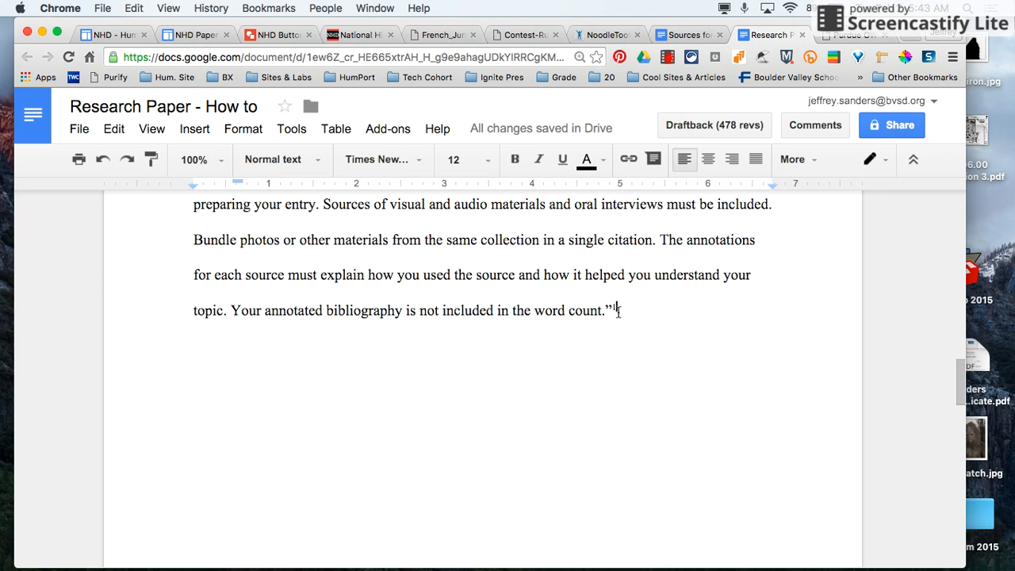
{"action": "scroll", "coordinate": [627, 386], "scroll_direction": "down", "scroll_amount": 5}
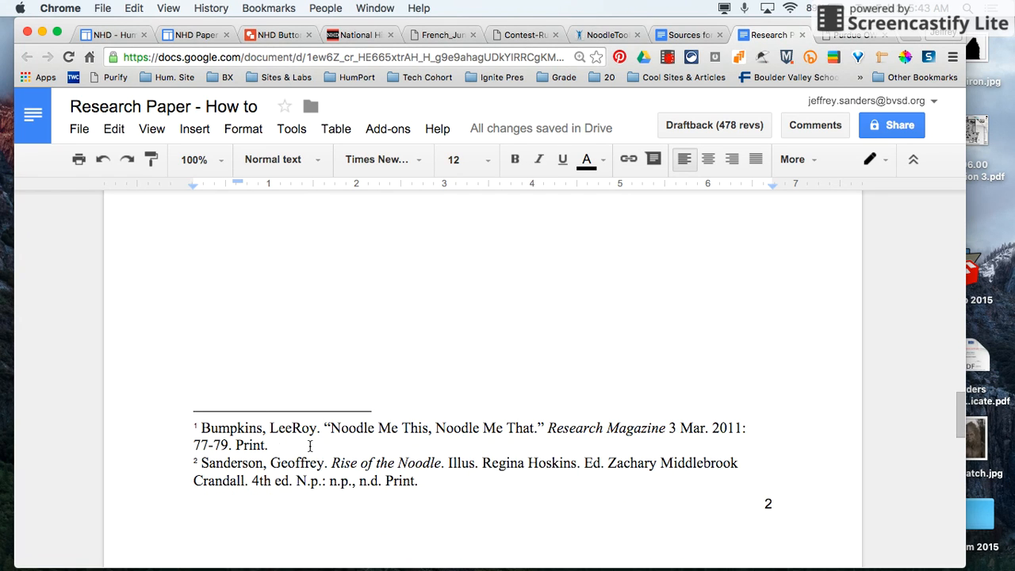
{"action": "scroll", "coordinate": [603, 302], "scroll_direction": "up", "scroll_amount": 5}
{"action": "scroll", "coordinate": [603, 302], "scroll_direction": "up", "scroll_amount": 5}
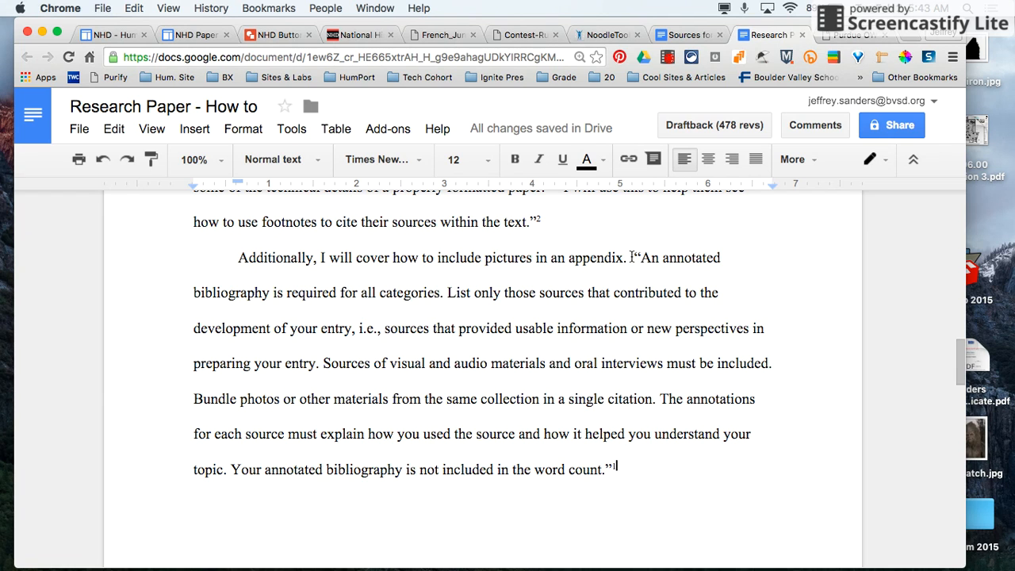
{"action": "scroll", "coordinate": [632, 257], "scroll_direction": "up", "scroll_amount": 3}
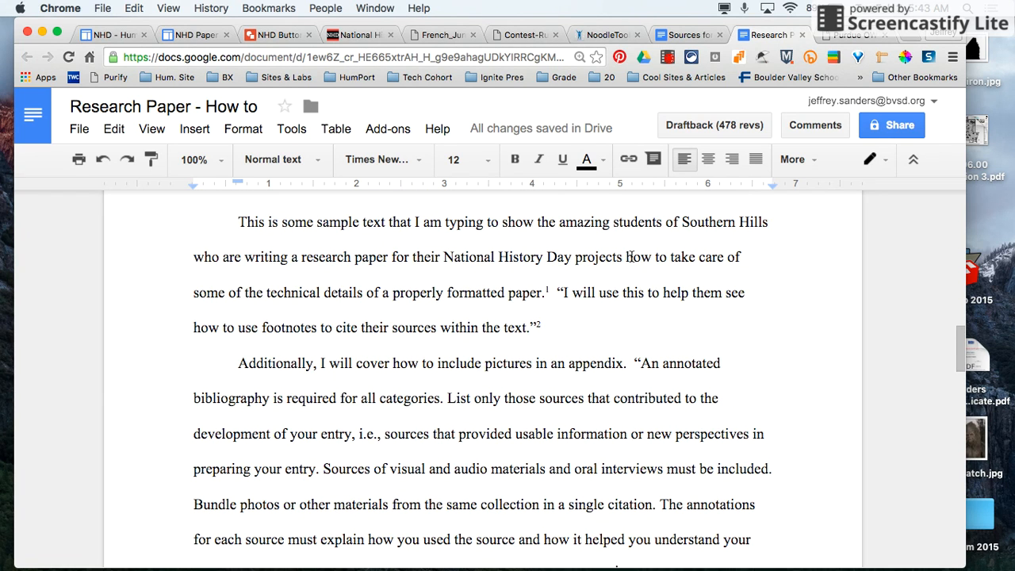
{"action": "left_click_drag", "start_coordinate": [557, 293], "coordinate": [541, 326]}
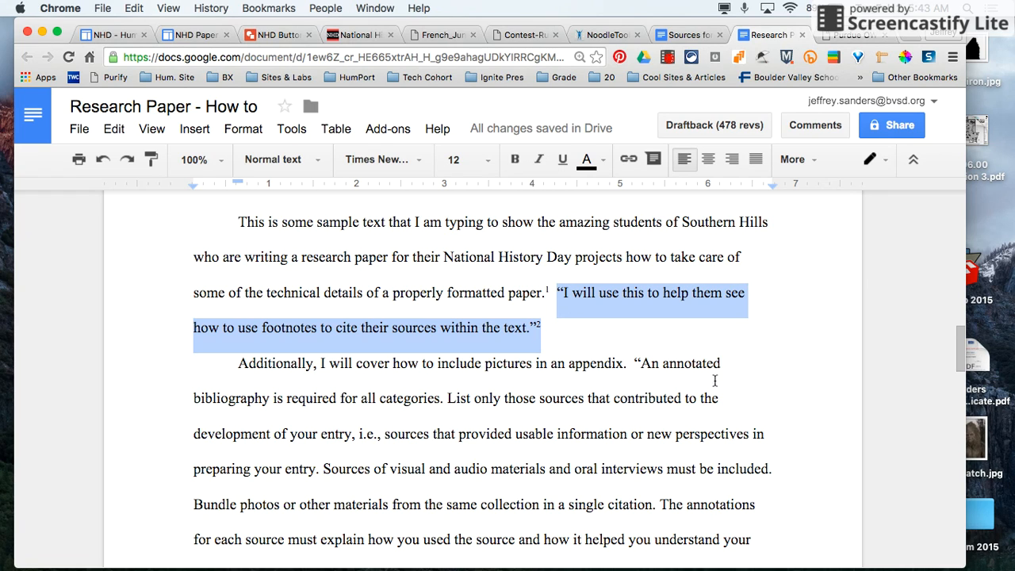
- Move the quotation beginning "An annotated bibliography" into its own paragraph and indent the whole block evenly without a first-line indent
{"action": "left_click", "coordinate": [639, 364]}
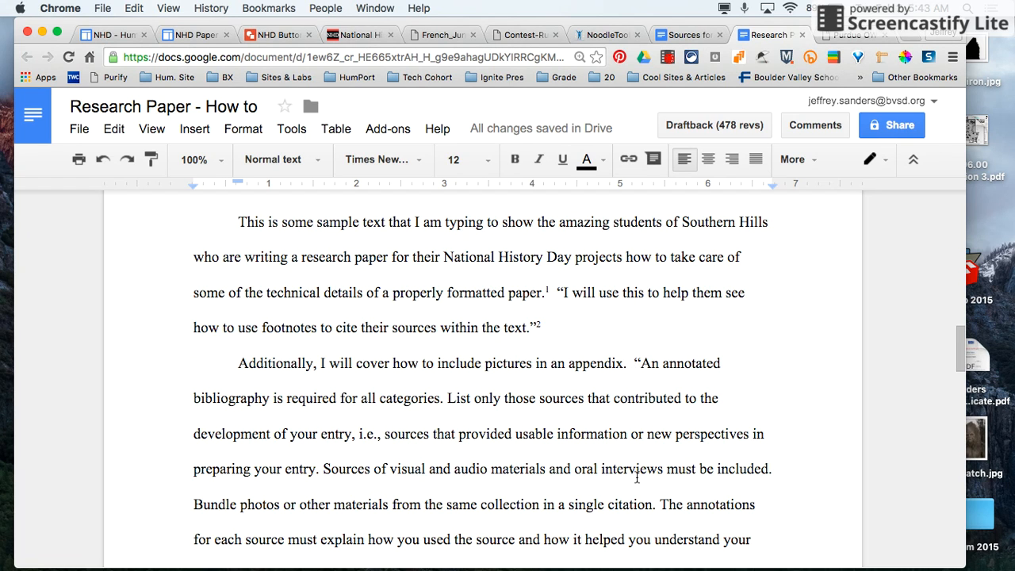
{"action": "scroll", "coordinate": [636, 476], "scroll_direction": "down", "scroll_amount": 2}
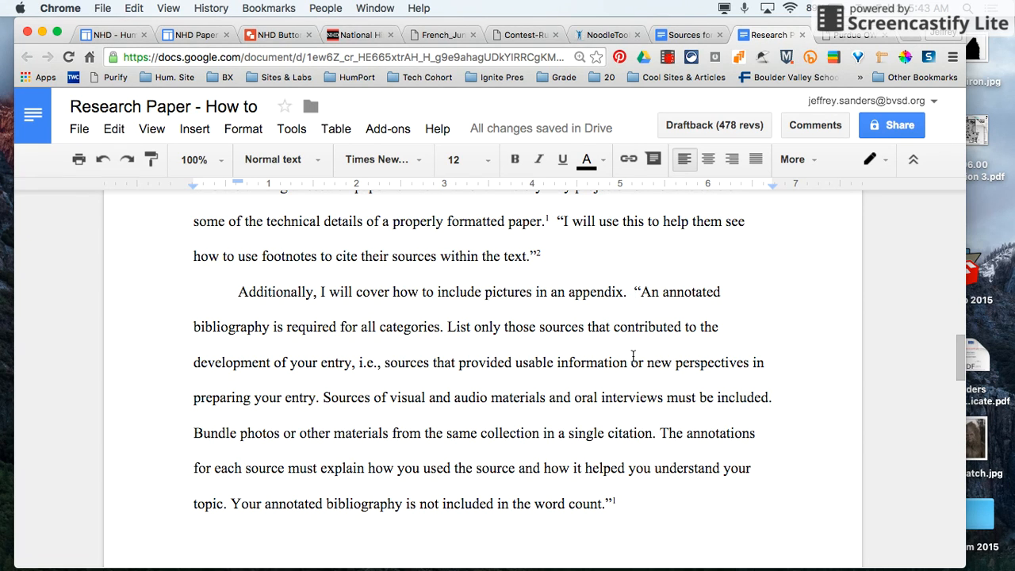
{"action": "key", "text": "Return"}
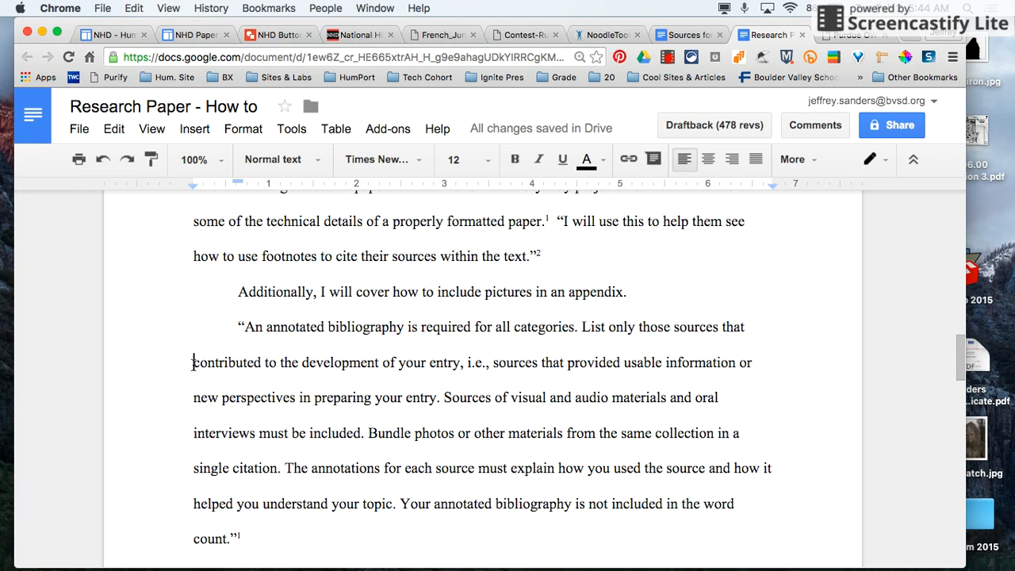
{"action": "key", "text": "Tab"}
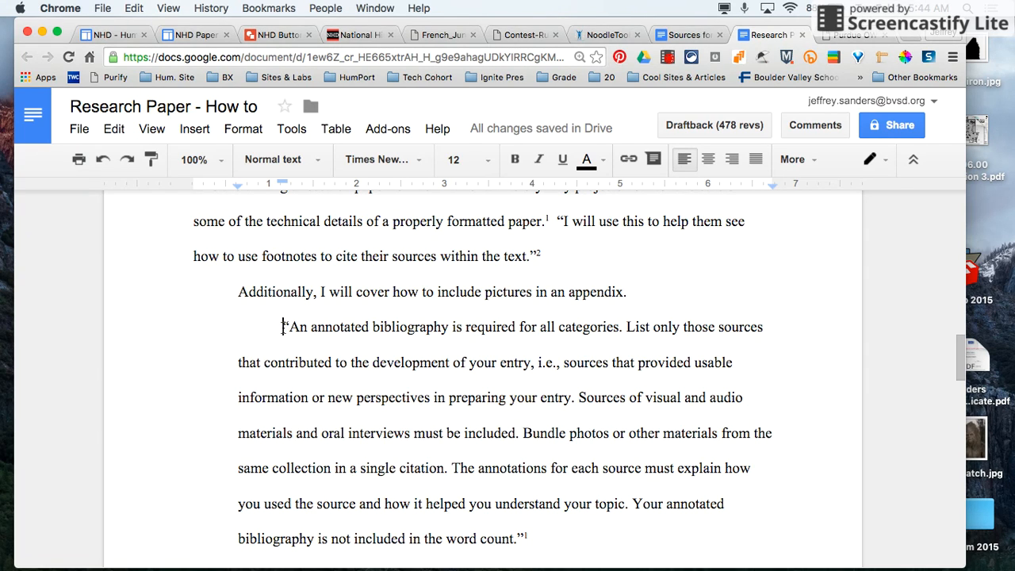
{"action": "key", "text": "BackSpace"}
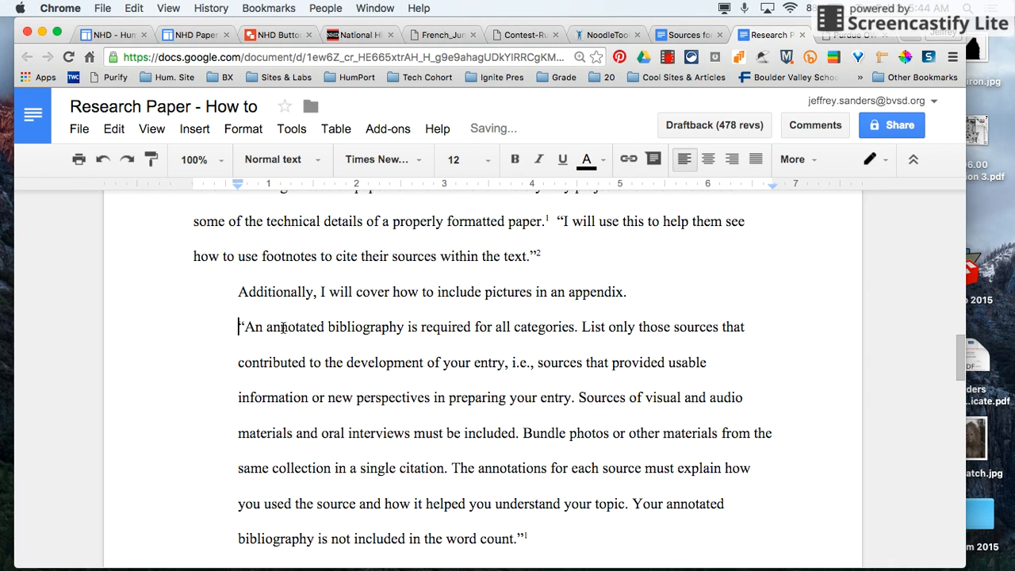
- Remove the opening and closing quotation marks around the indented "An annotated bibliography" quotation
{"action": "scroll", "coordinate": [392, 308], "scroll_direction": "down", "scroll_amount": 2}
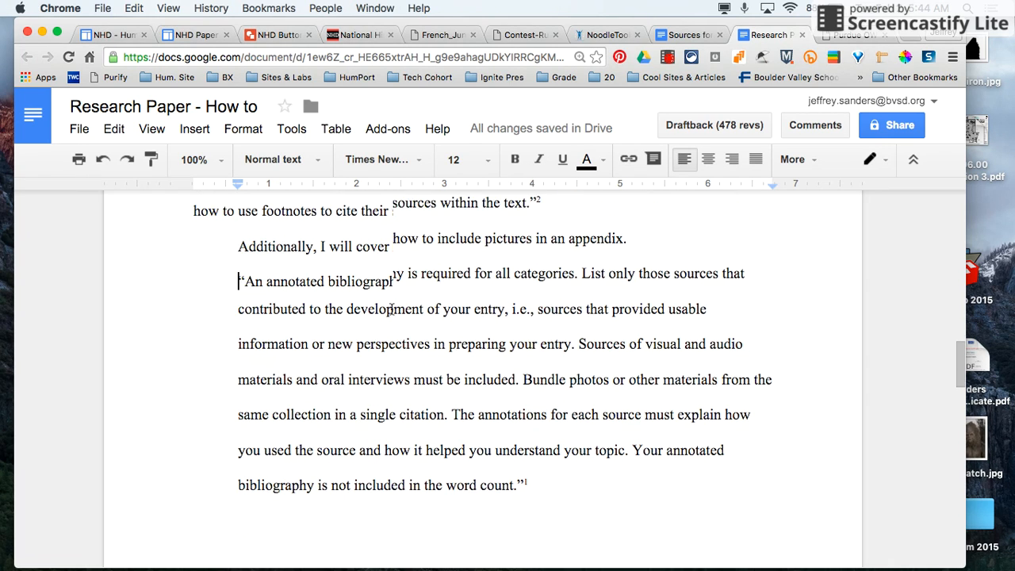
{"action": "left_click", "coordinate": [245, 267]}
{"action": "key", "text": "BackSpace"}
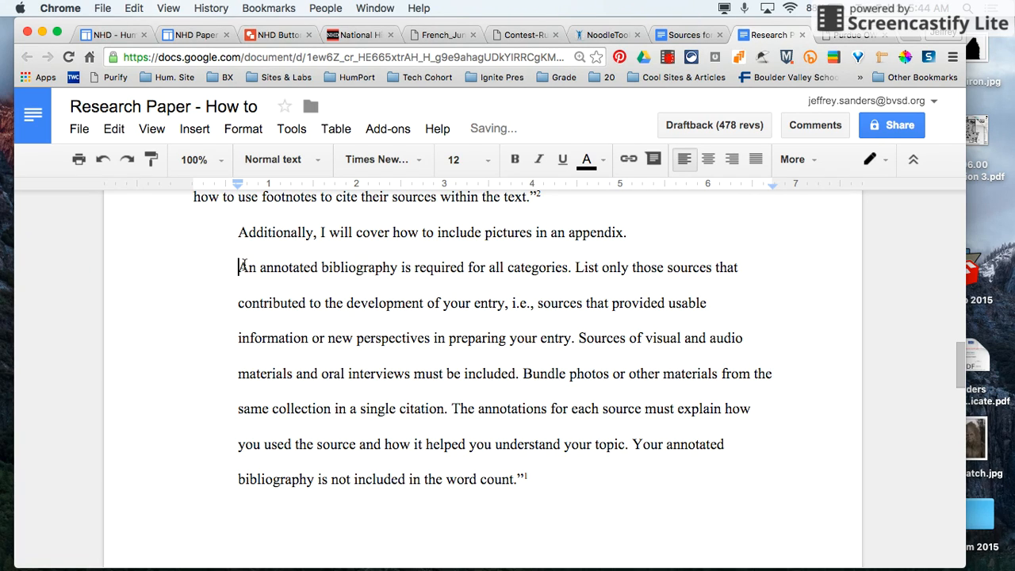
{"action": "left_click", "coordinate": [523, 478]}
{"action": "key", "text": "BackSpace"}
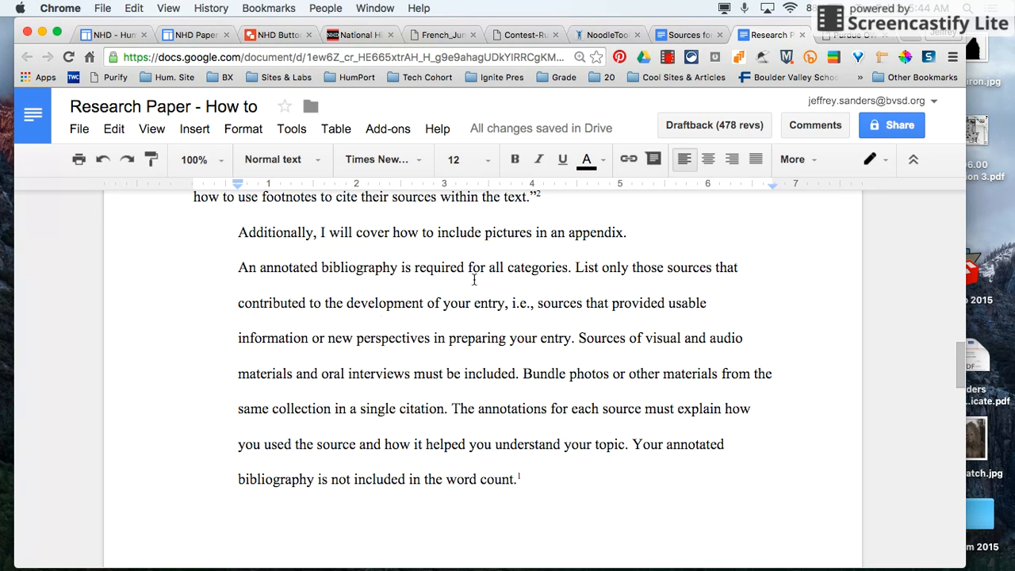
- Examine the block quotation and its footnote on the Figure 3 sample paper page, page 22 of the Contest Rule Book PDF, at 200% zoom
{"action": "left_click", "coordinate": [436, 33]}
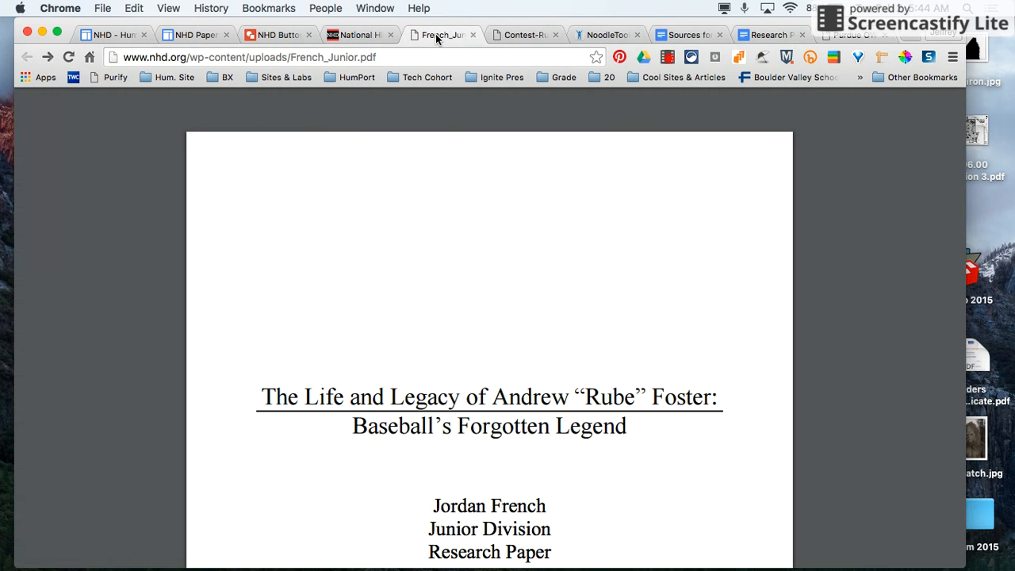
{"action": "left_click", "coordinate": [508, 33]}
{"action": "scroll", "coordinate": [493, 357], "scroll_direction": "down", "scroll_amount": 15}
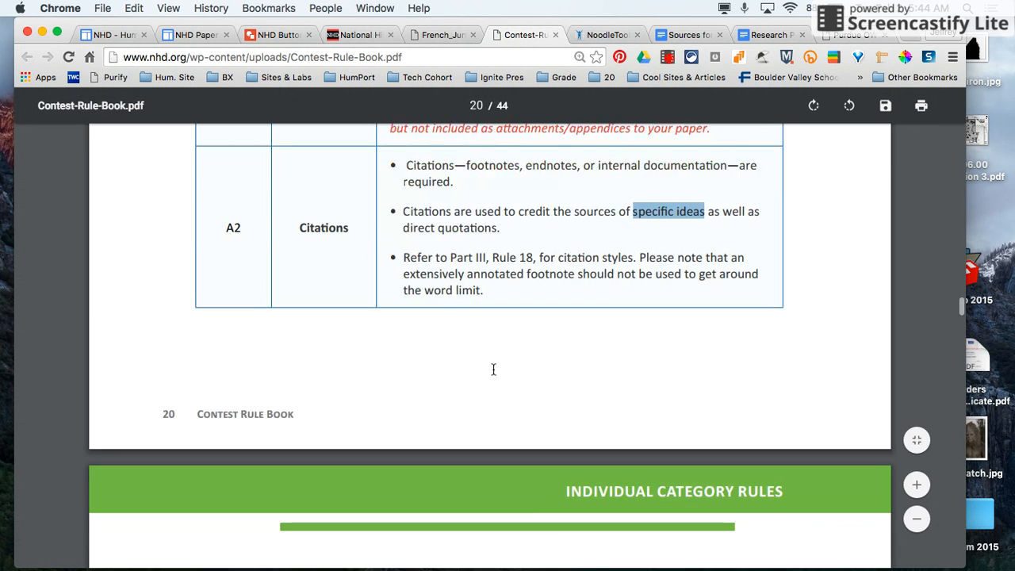
{"action": "scroll", "coordinate": [493, 369], "scroll_direction": "down", "scroll_amount": 15}
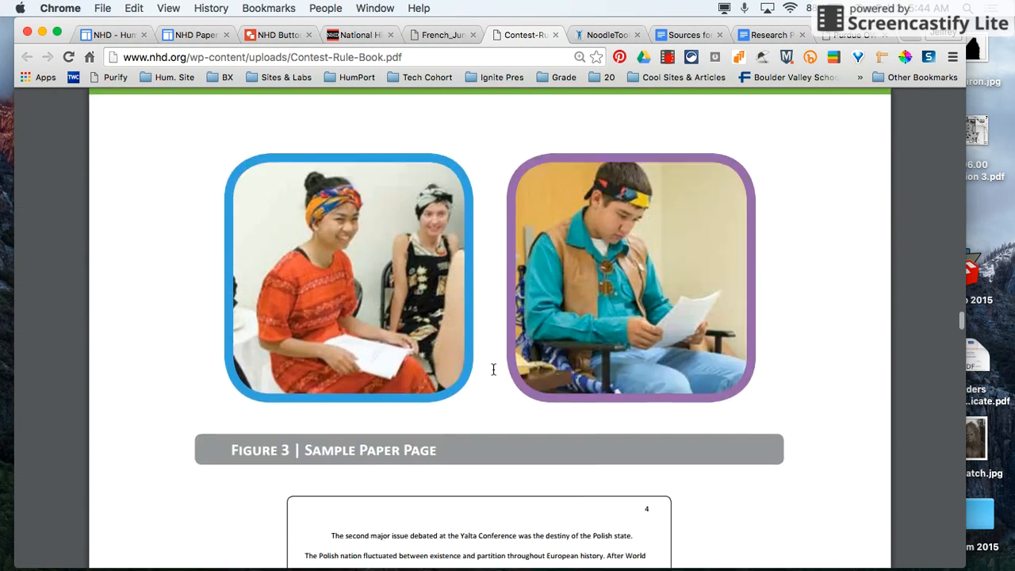
{"action": "scroll", "coordinate": [493, 369], "scroll_direction": "down", "scroll_amount": 4}
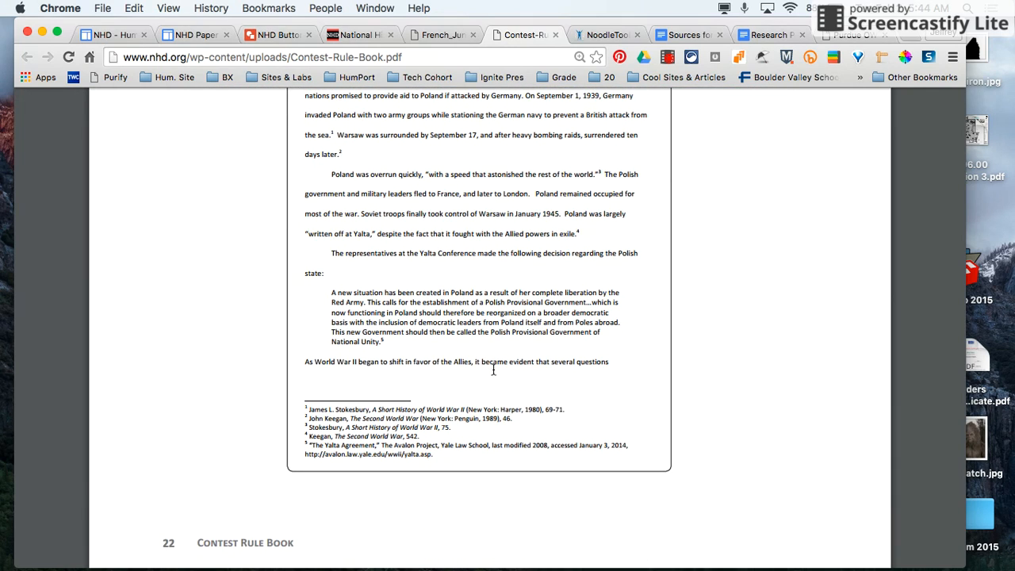
{"action": "key", "text": "super+plus"}
{"action": "key", "text": "super+plus"}
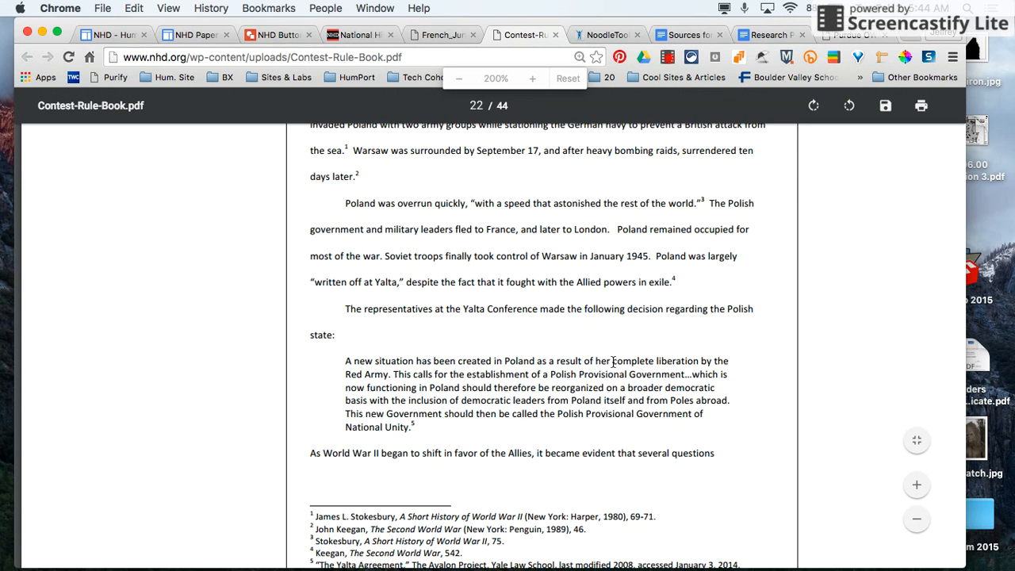
{"action": "scroll", "coordinate": [613, 361], "scroll_direction": "down", "scroll_amount": 2}
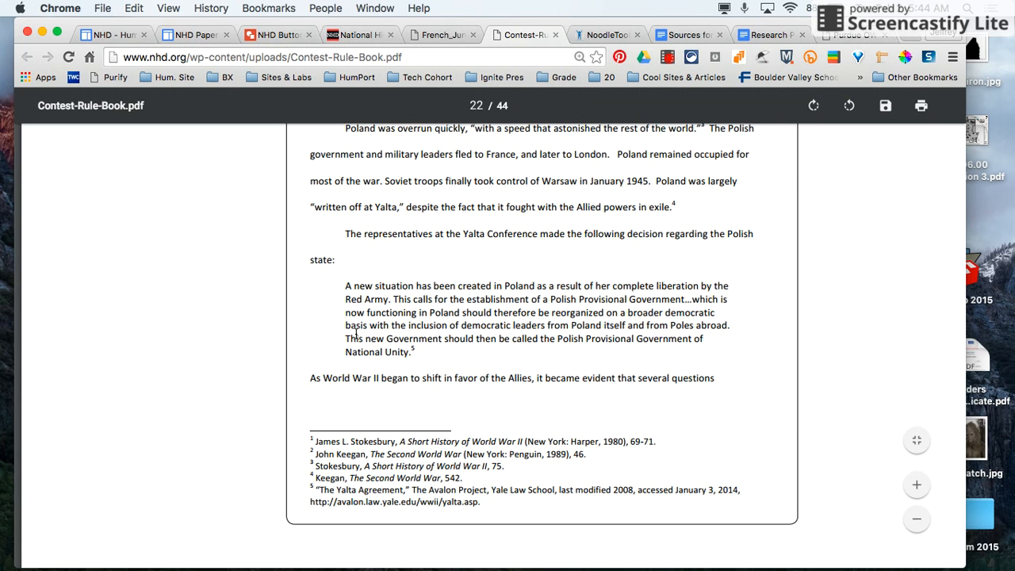
- Compare the short quotations and the block quotation on the rule book's sample page with their superscript markers and the footnote citations
{"action": "scroll", "coordinate": [356, 334], "scroll_direction": "down", "scroll_amount": 2}
{"action": "scroll", "coordinate": [356, 334], "scroll_direction": "up", "scroll_amount": 3}
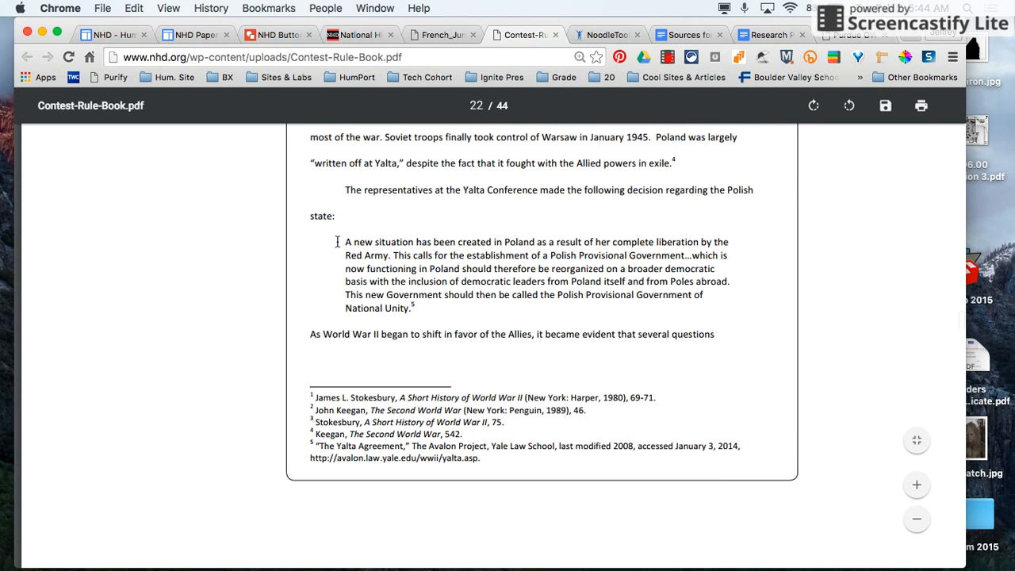
{"action": "scroll", "coordinate": [368, 246], "scroll_direction": "up", "scroll_amount": 1}
{"action": "scroll", "coordinate": [368, 247], "scroll_direction": "up", "scroll_amount": 3}
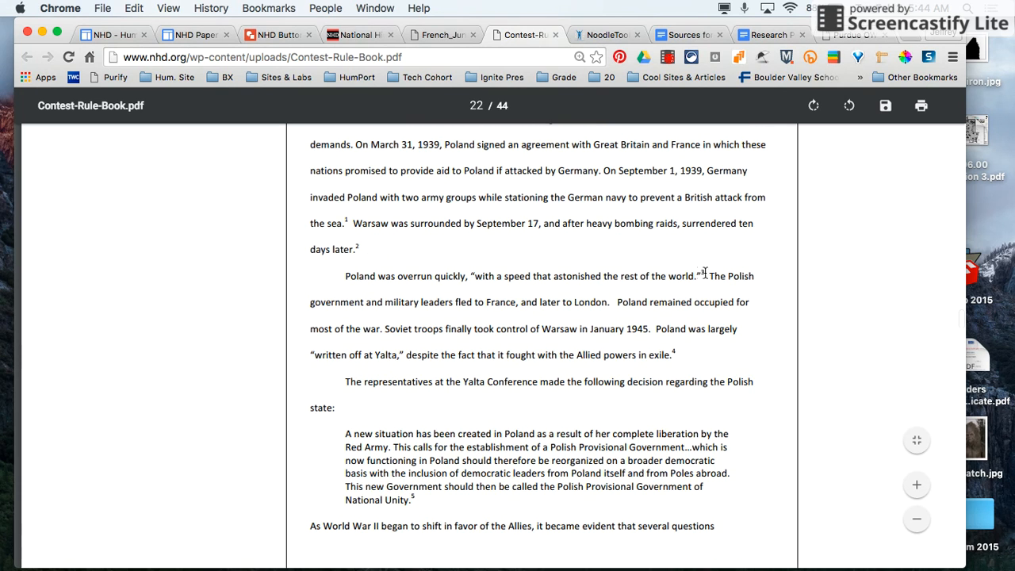
{"action": "scroll", "coordinate": [679, 300], "scroll_direction": "down", "scroll_amount": 7}
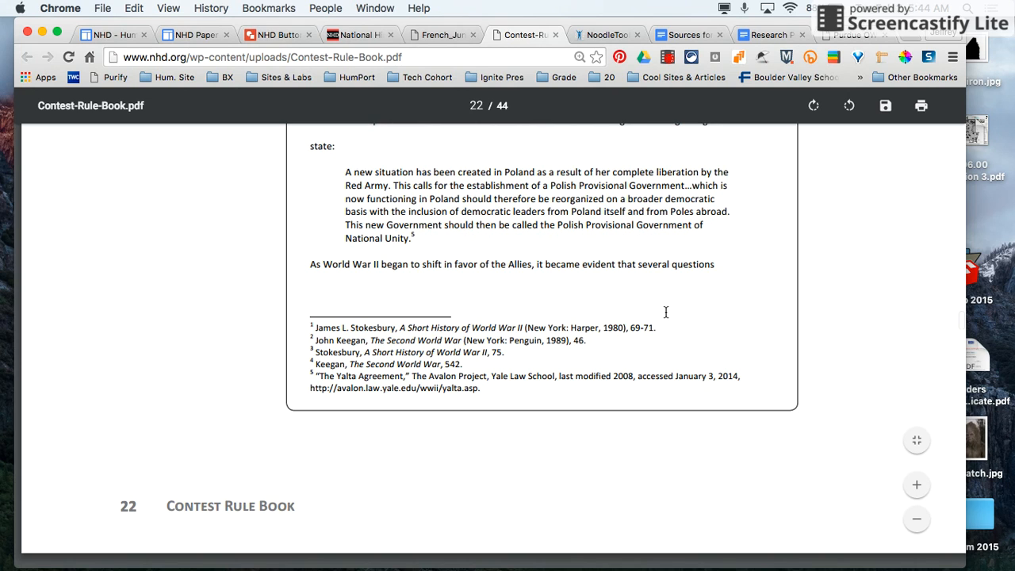
{"action": "scroll", "coordinate": [666, 312], "scroll_direction": "up", "scroll_amount": 2}
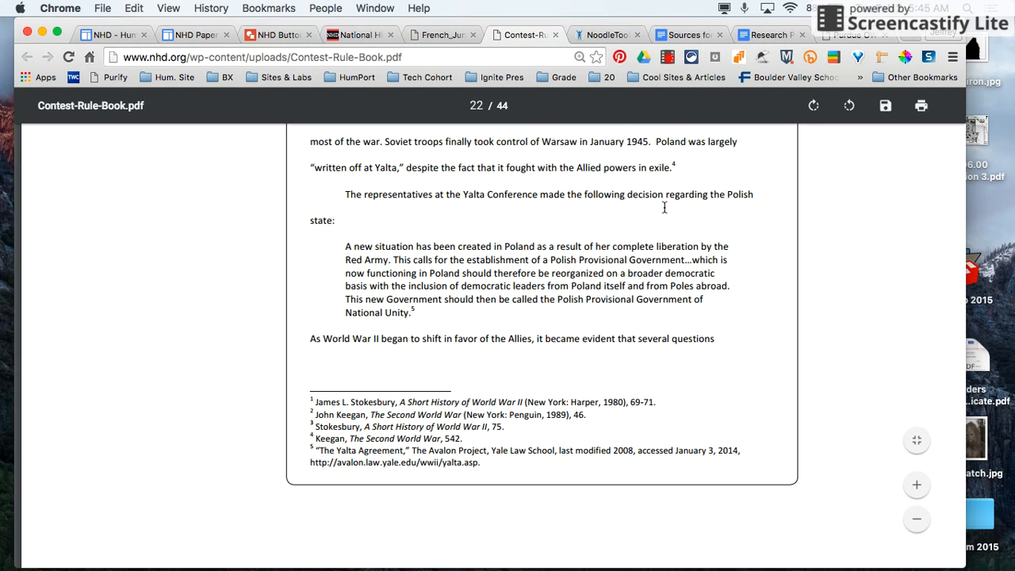
{"action": "scroll", "coordinate": [664, 207], "scroll_direction": "up", "scroll_amount": 3}
- Compare the annotated MLA Works Cited list in NoodleTools with the "Sources for NoodleTools Sample Research Project - Footnotes" document in Google Docs
{"action": "left_click", "coordinate": [595, 35]}
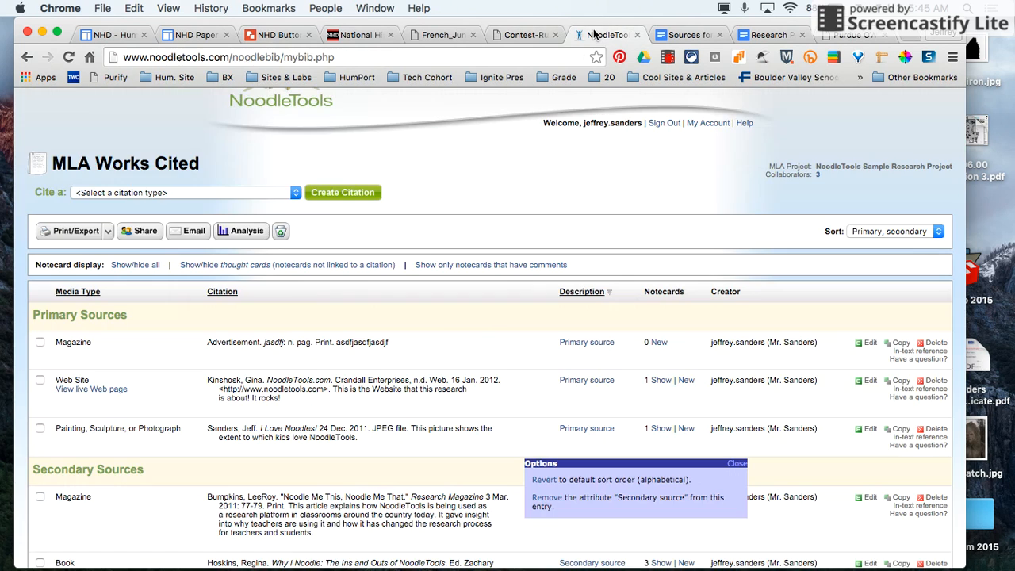
{"action": "left_click", "coordinate": [685, 36]}
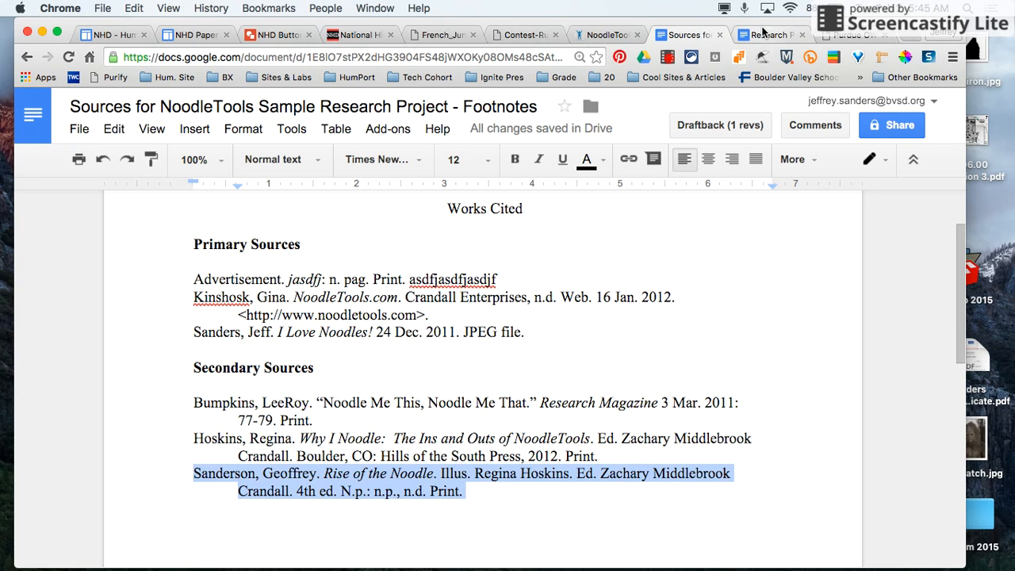
{"action": "left_click", "coordinate": [742, 36]}
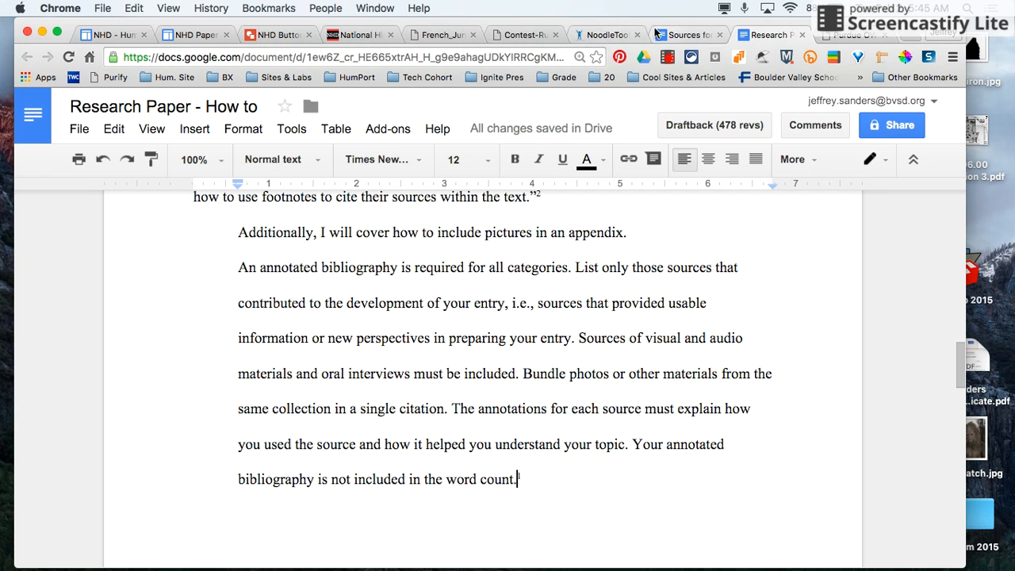
{"action": "left_click", "coordinate": [608, 34]}
{"action": "scroll", "coordinate": [371, 392], "scroll_direction": "down", "scroll_amount": 4}
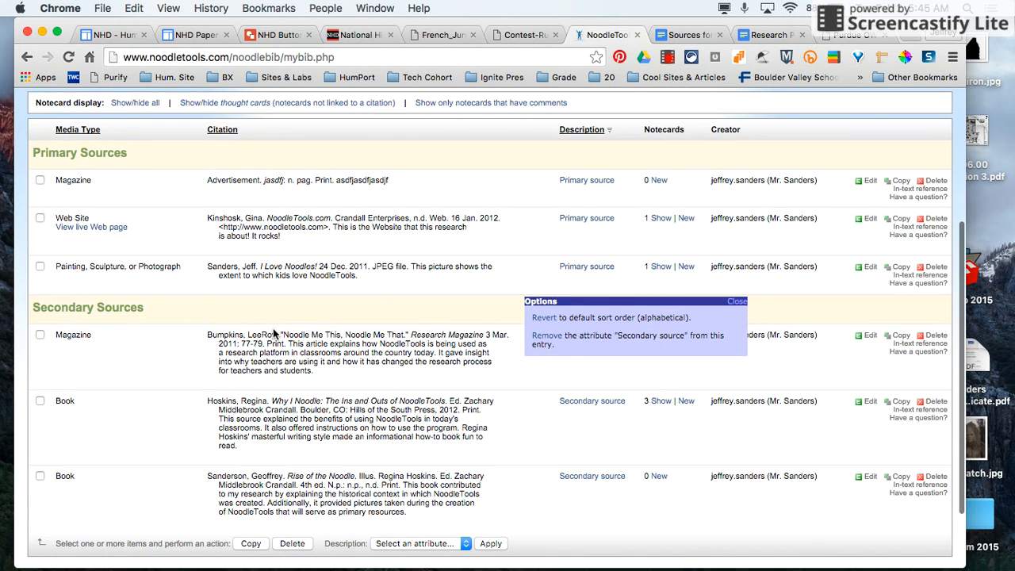
{"action": "left_click", "coordinate": [684, 35]}
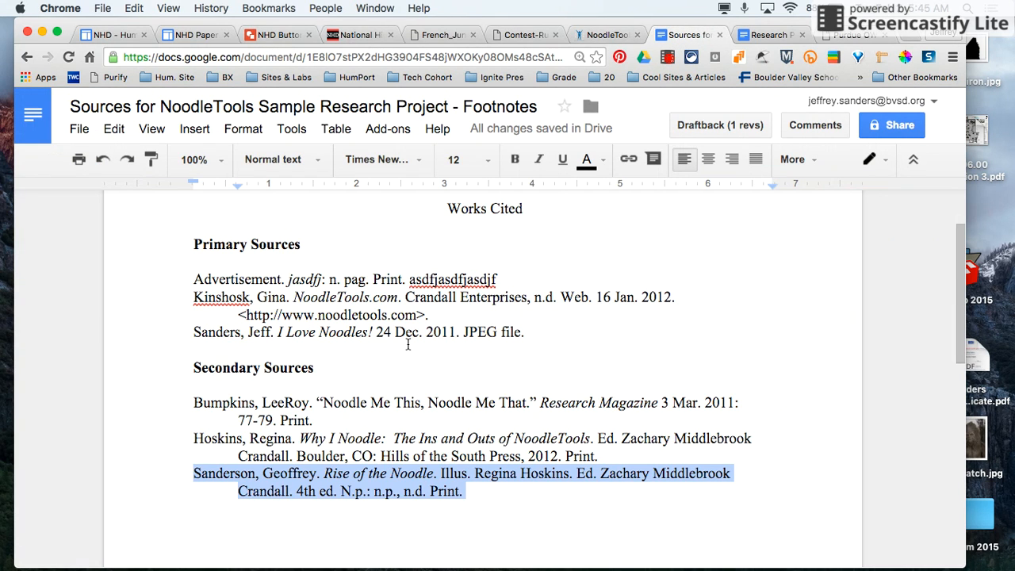
{"action": "left_click", "coordinate": [595, 37]}
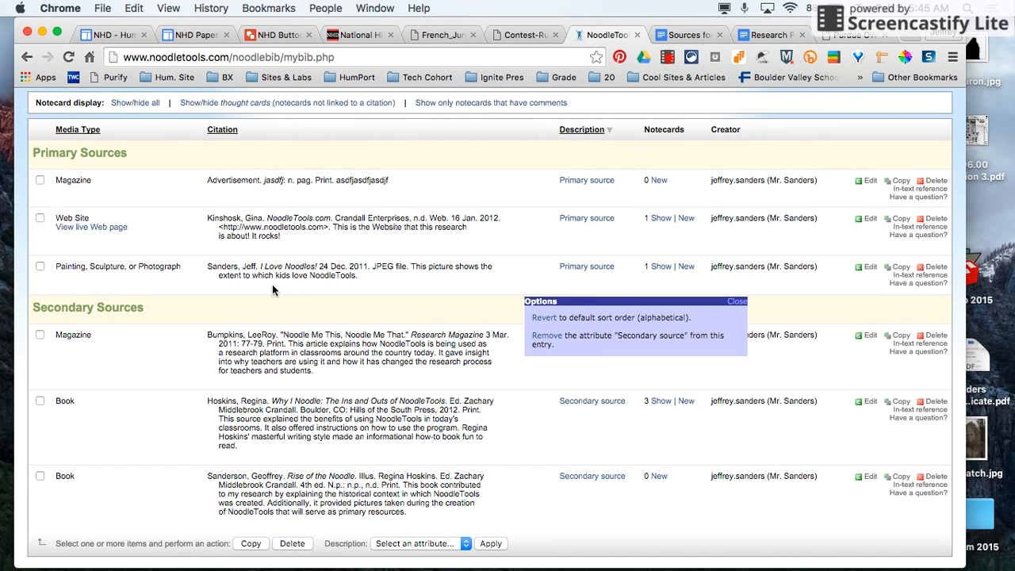
{"action": "scroll", "coordinate": [272, 284], "scroll_direction": "up", "scroll_amount": 3}
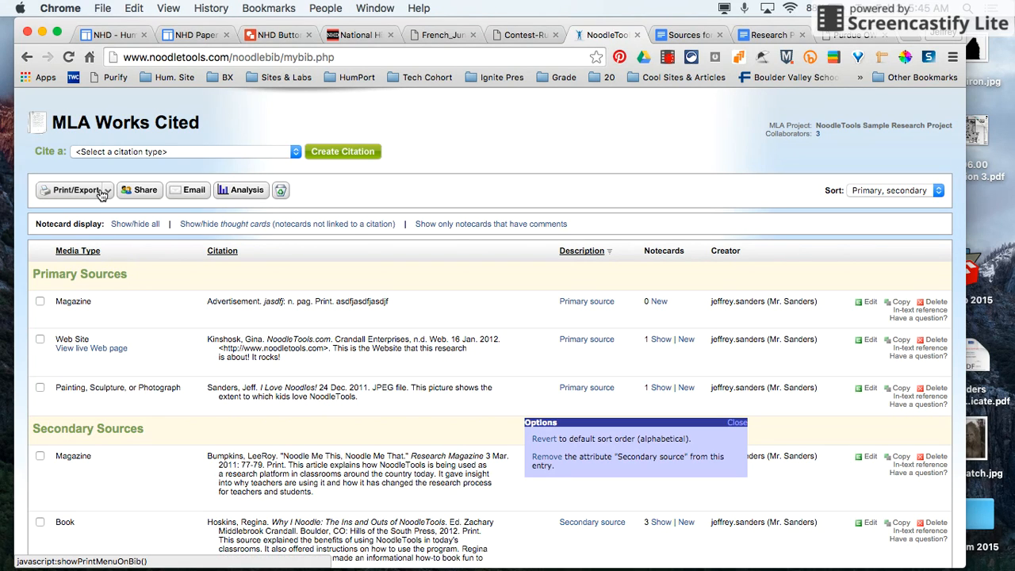
{"action": "left_click", "coordinate": [681, 36]}
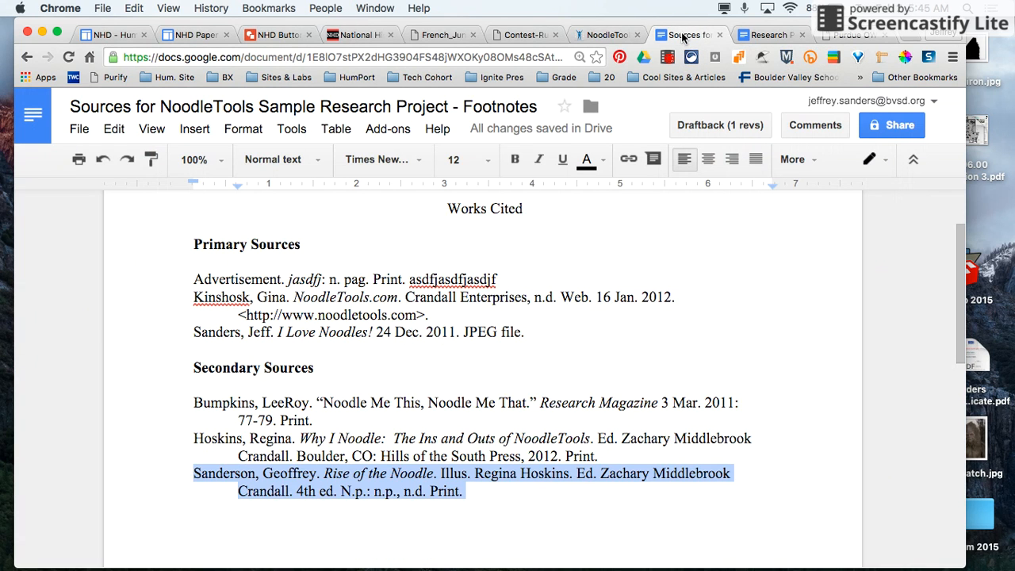
- Review the footnote markers and block quotation in the "Research Paper - How to" document against the footnote citations on page 2
{"action": "left_click", "coordinate": [769, 35]}
{"action": "scroll", "coordinate": [516, 317], "scroll_direction": "up", "scroll_amount": 5}
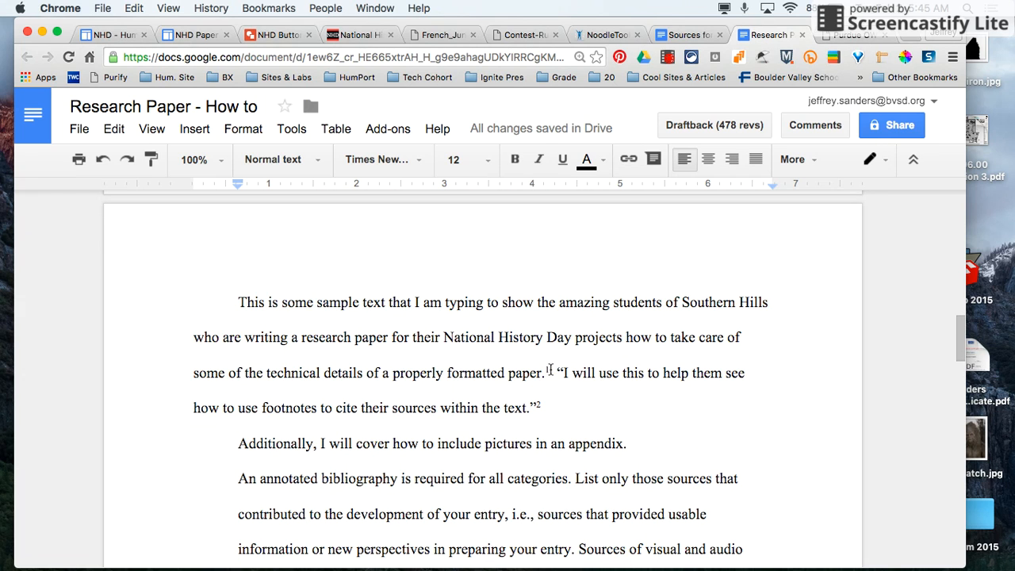
{"action": "scroll", "coordinate": [549, 371], "scroll_direction": "down", "scroll_amount": 5}
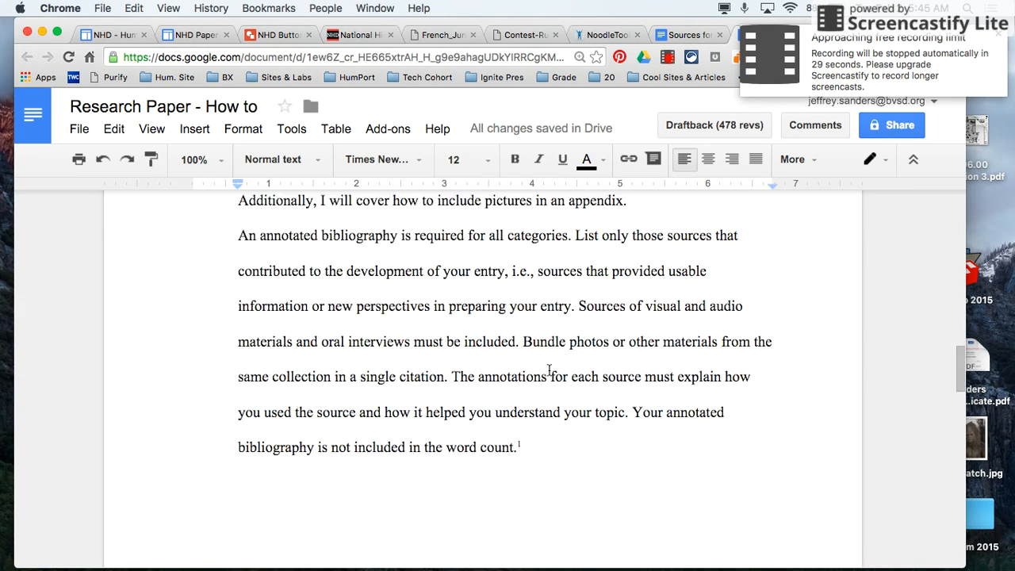
{"action": "scroll", "coordinate": [548, 371], "scroll_direction": "down", "scroll_amount": 3}
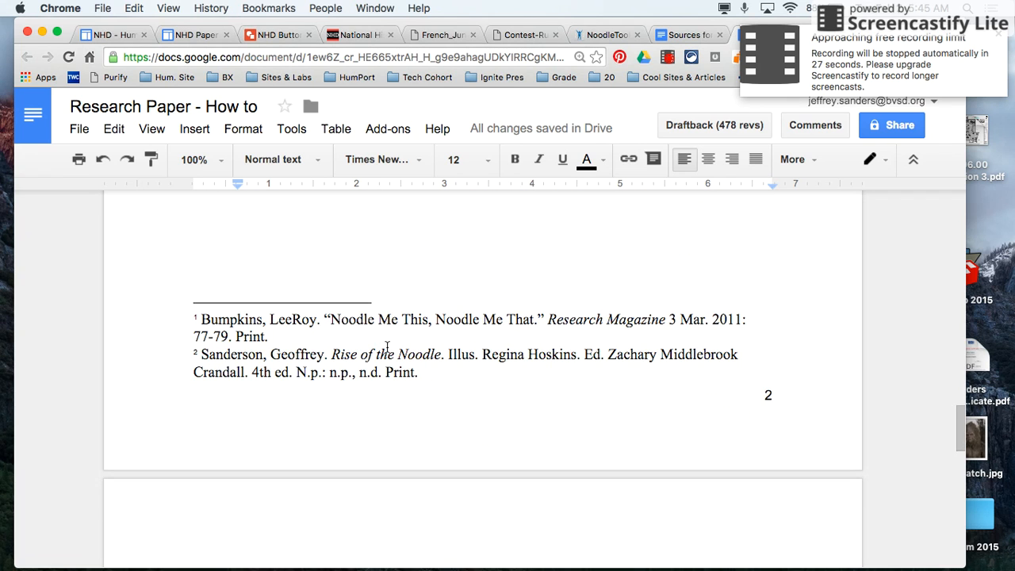
{"action": "scroll", "coordinate": [430, 339], "scroll_direction": "up", "scroll_amount": 4}
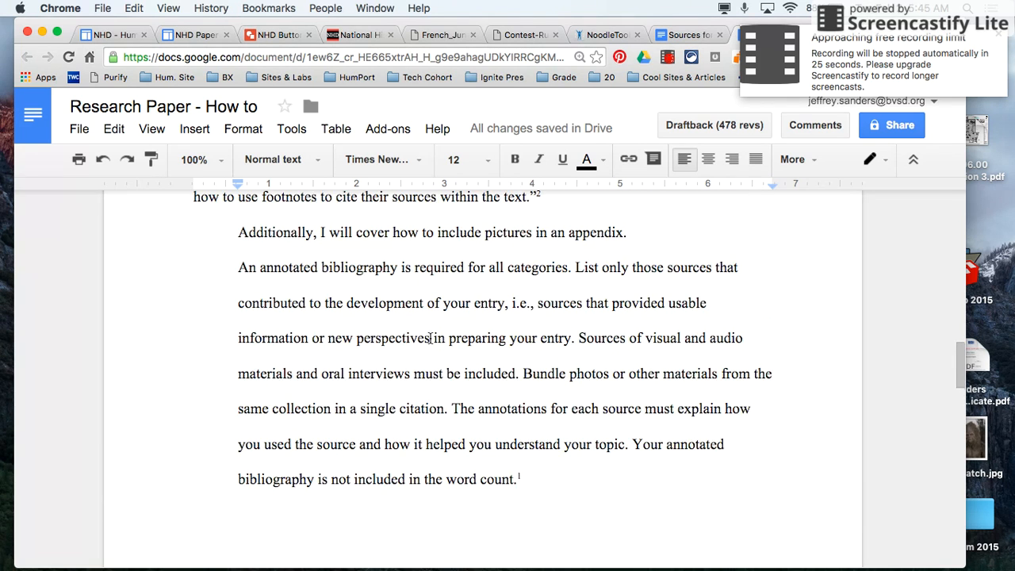